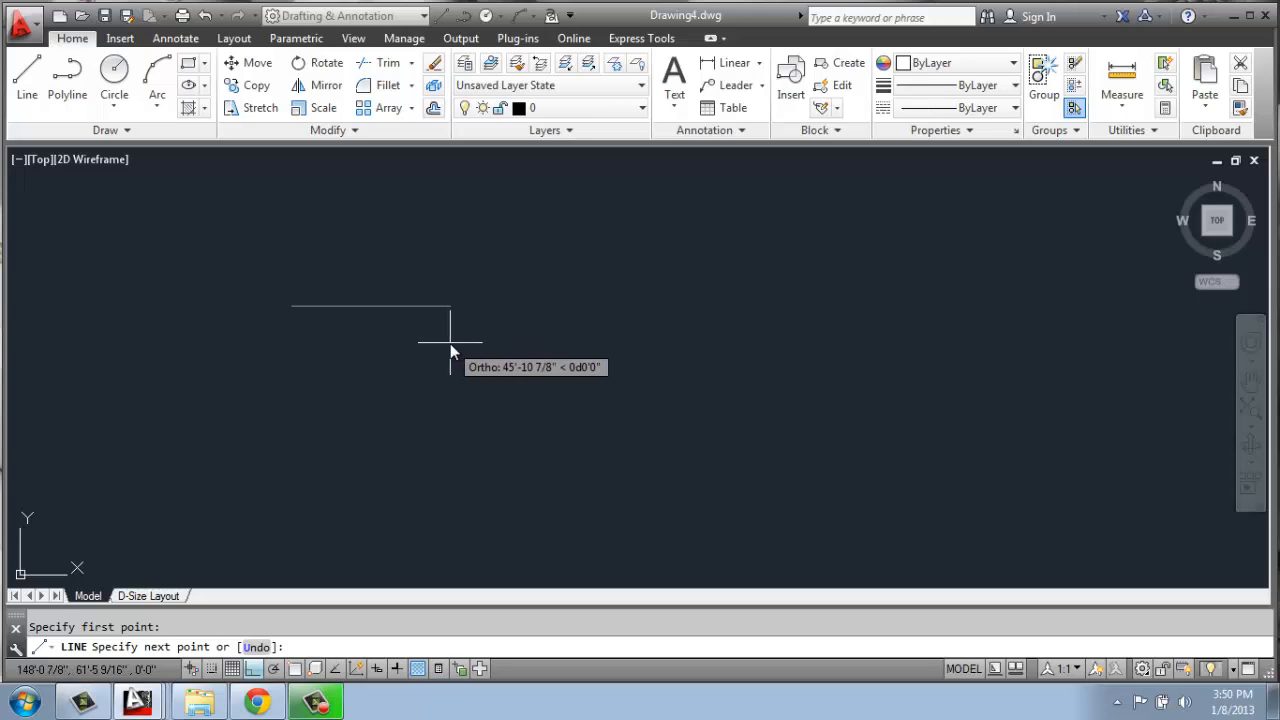
Draw three connected line segments of length 50 running right, down and right from the started point.
{"action": "type", "text": "50"}
{"action": "key", "text": "Return"}
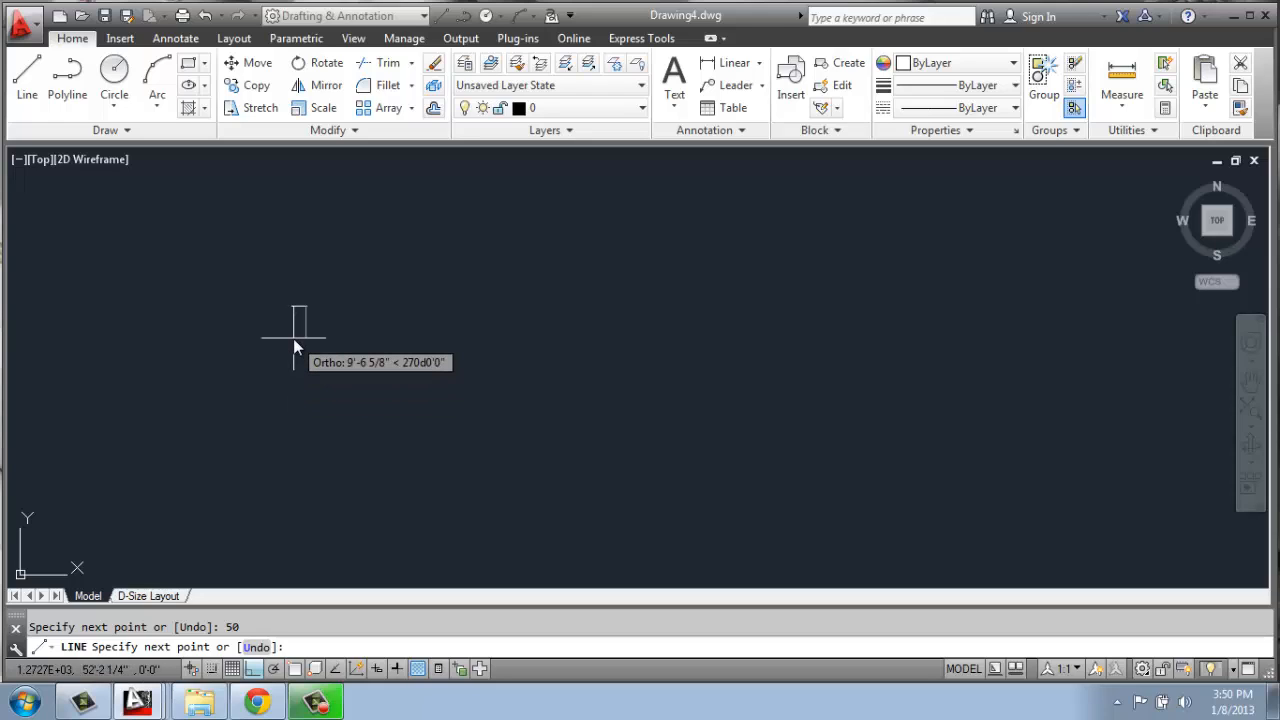
{"action": "scroll", "coordinate": [293, 338], "scroll_direction": "up", "scroll_amount": 4}
{"action": "scroll", "coordinate": [295, 344], "scroll_direction": "up", "scroll_amount": 2}
{"action": "scroll", "coordinate": [300, 357], "scroll_direction": "down", "scroll_amount": 6}
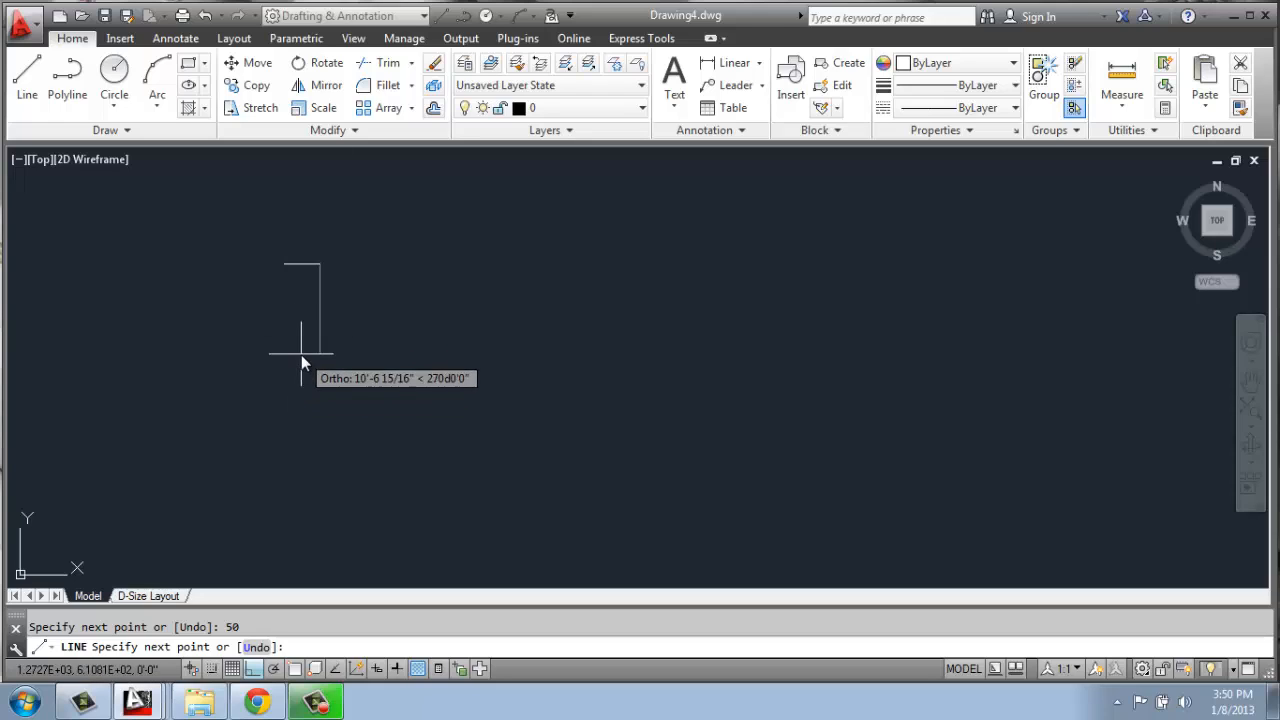
{"action": "scroll", "coordinate": [358, 375], "scroll_direction": "up", "scroll_amount": 4}
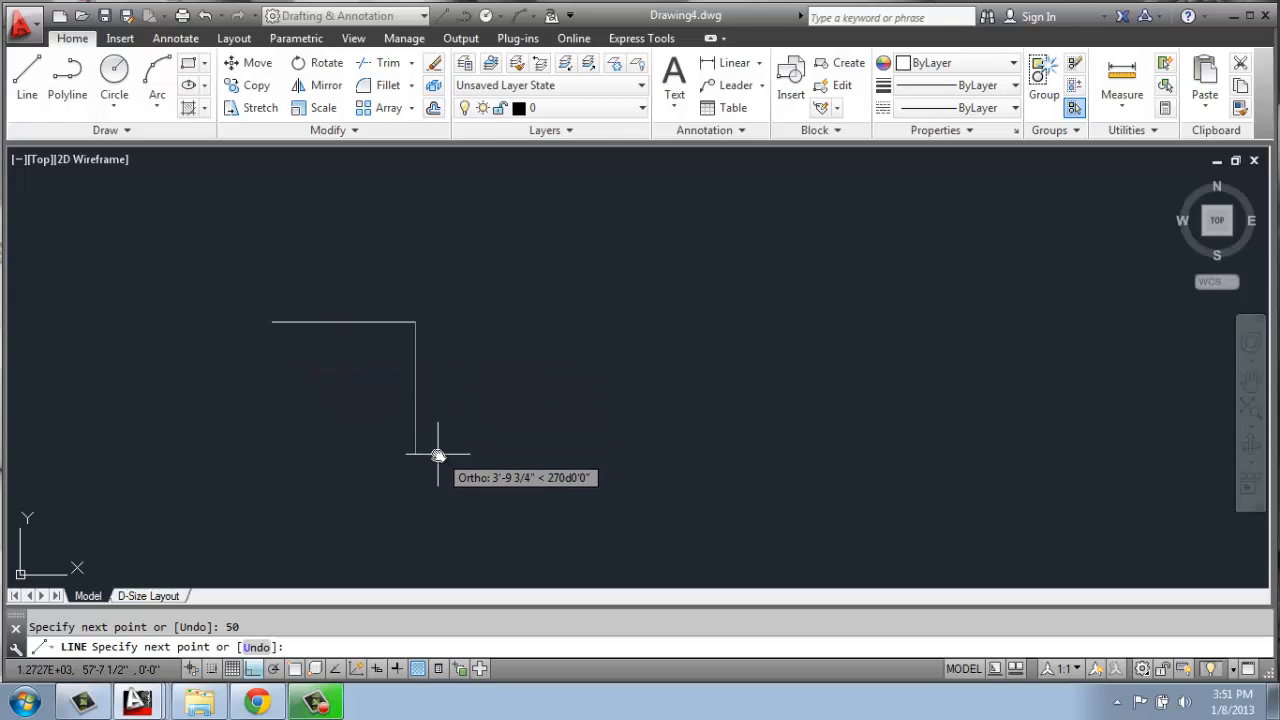
{"action": "type", "text": "50"}
{"action": "key", "text": "Return"}
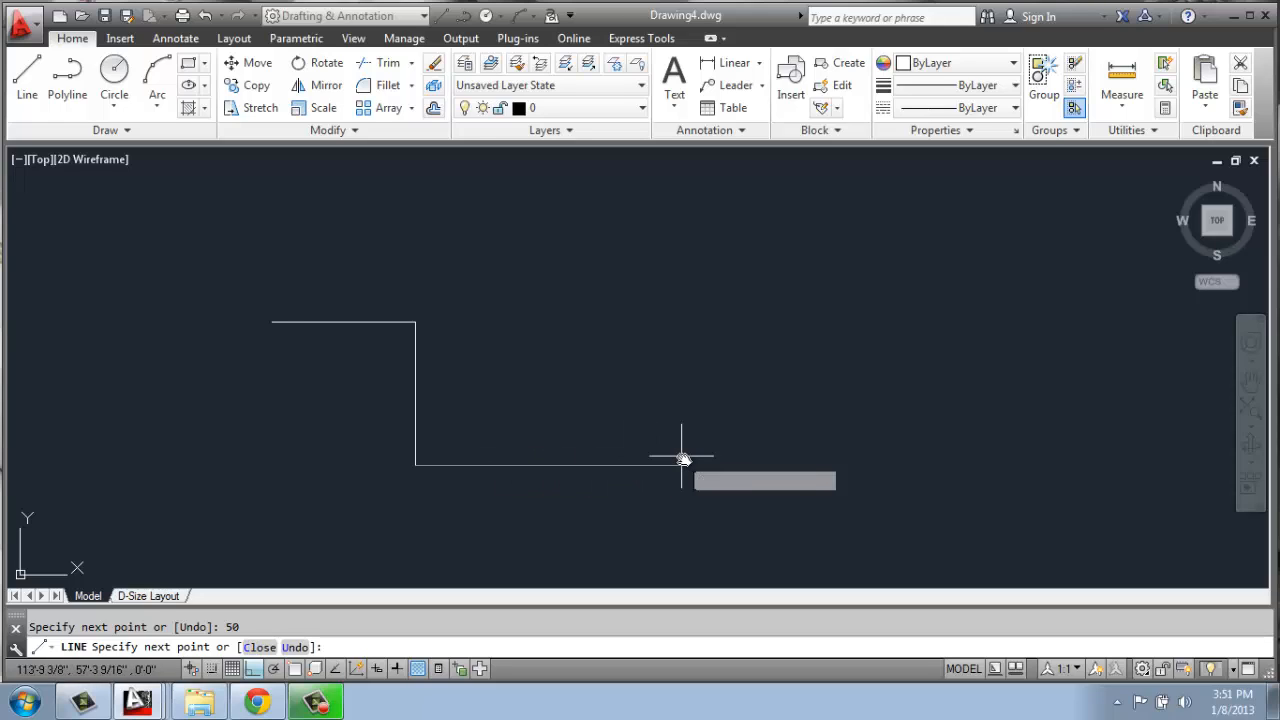
{"action": "type", "text": "50"}
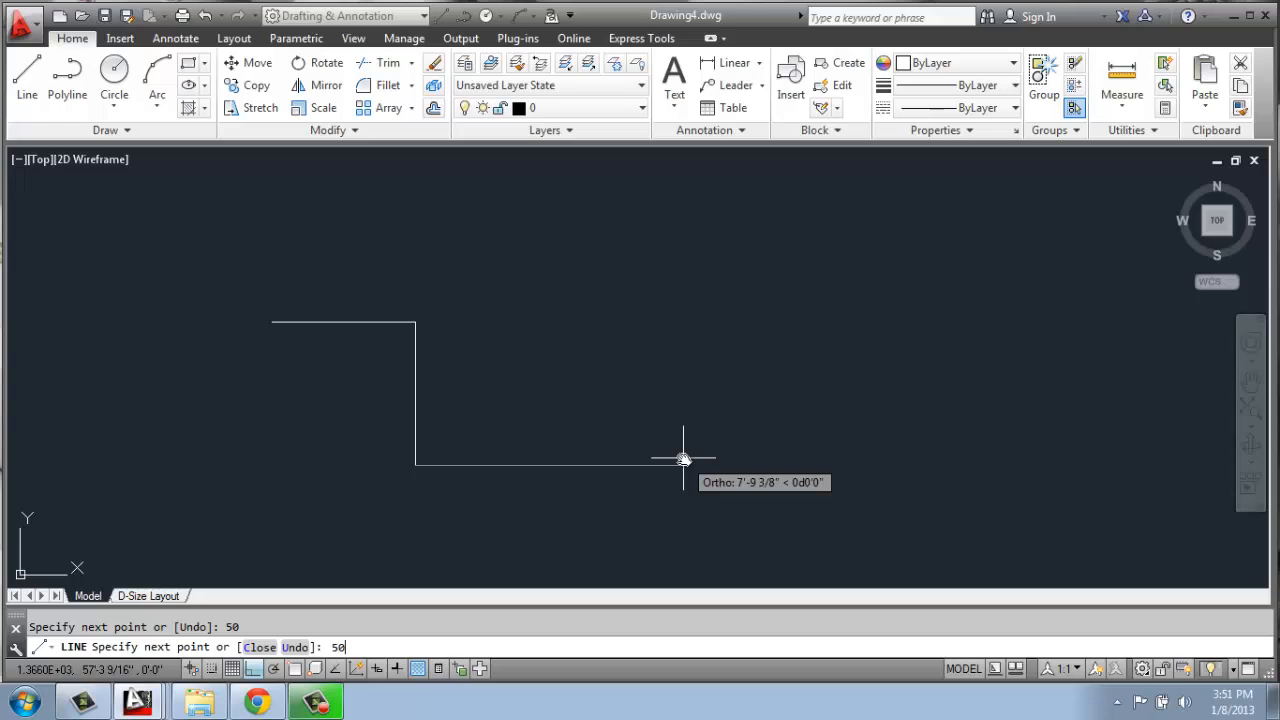
{"action": "key", "text": "Return"}
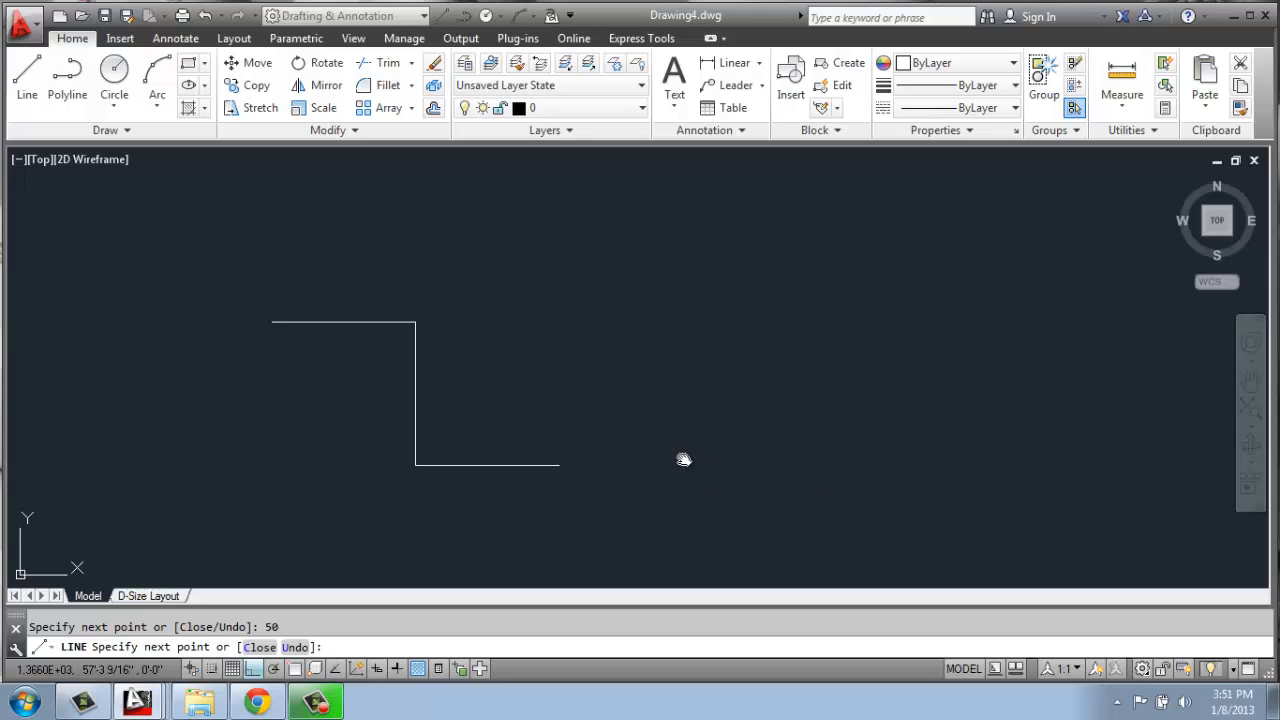
{"action": "key", "text": "Return"}
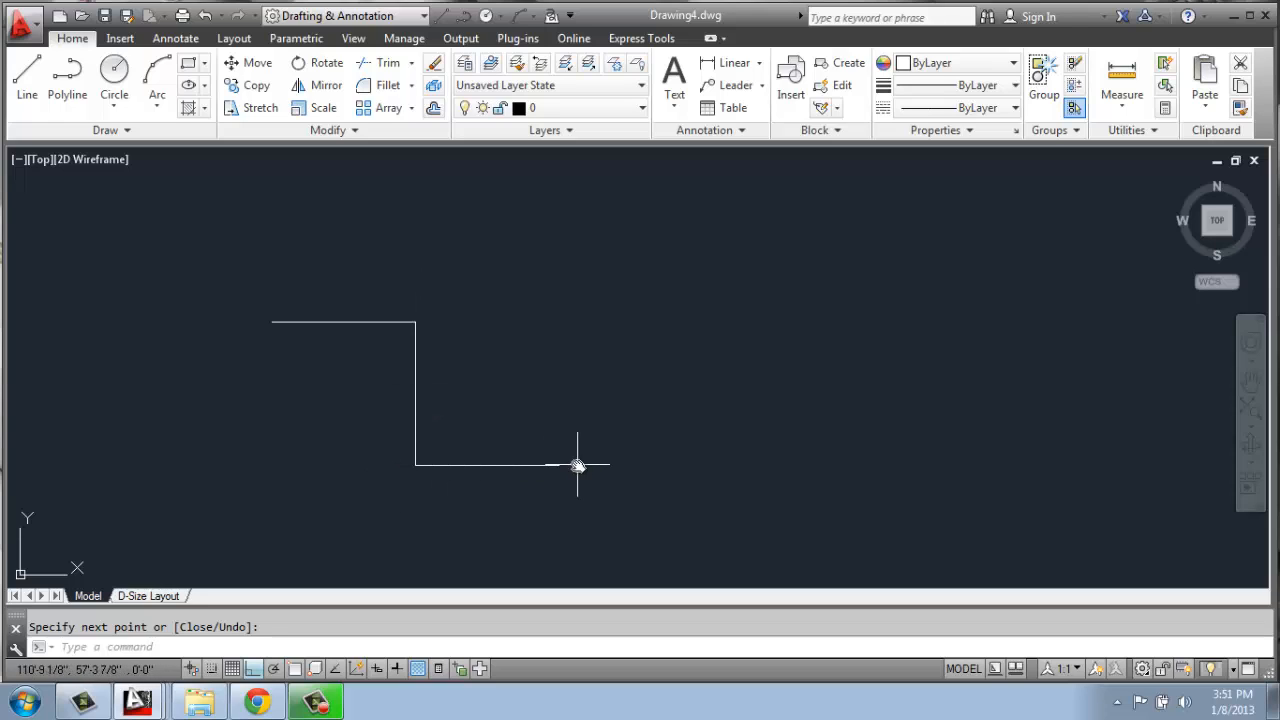
Erase all three connected line segments from the drawing.
{"action": "left_click", "coordinate": [681, 261]}
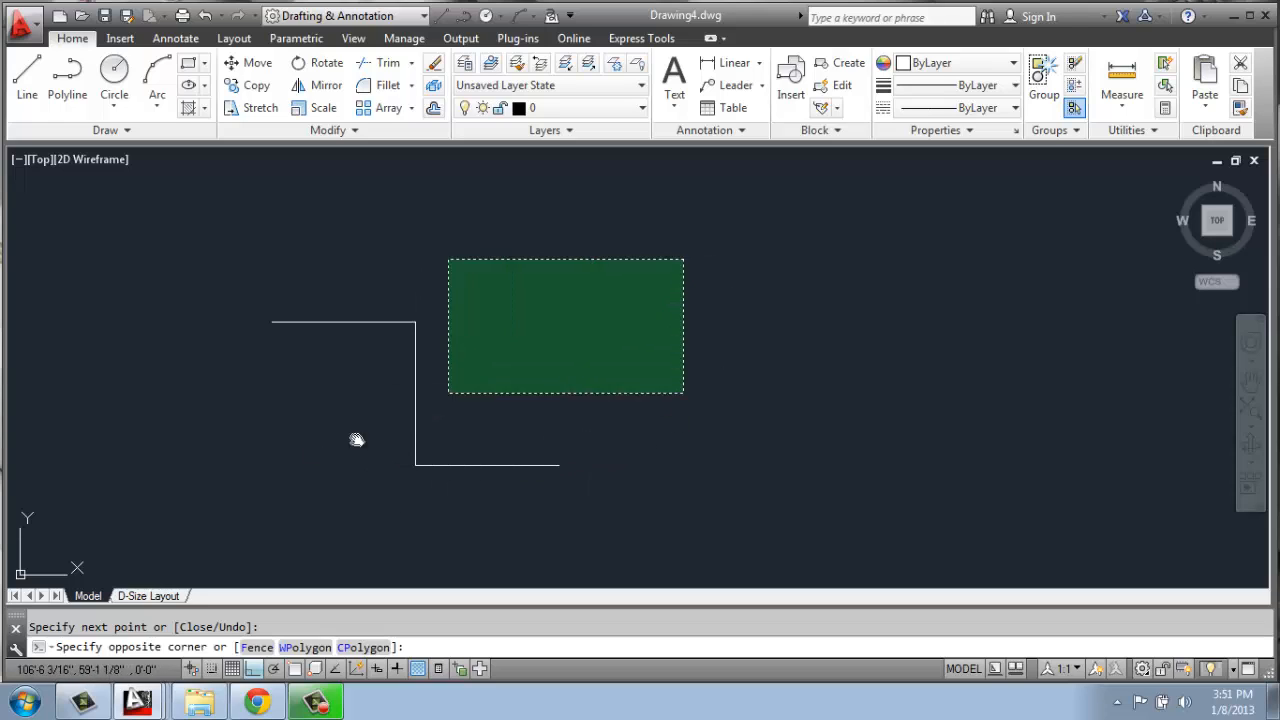
{"action": "left_click", "coordinate": [194, 505]}
{"action": "key", "text": "Delete"}
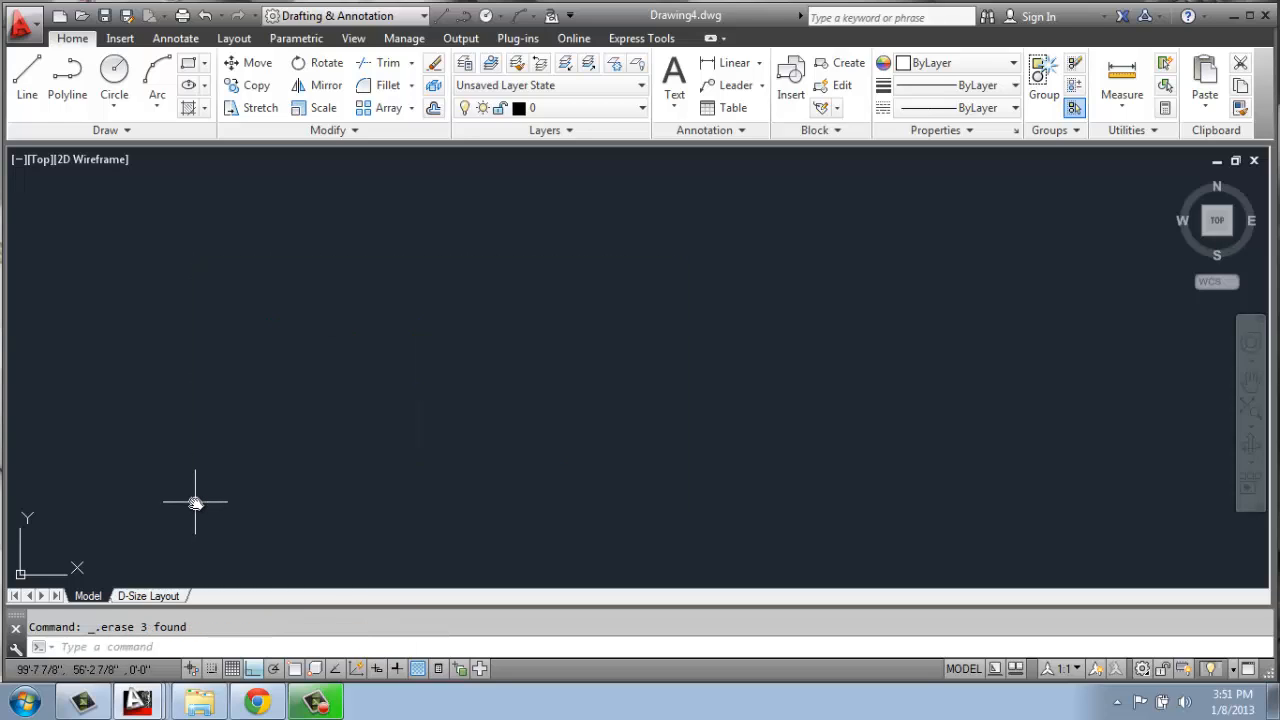
Draw a horizontal line 10' long to the right in the upper part of the empty drawing area.
{"action": "left_click", "coordinate": [27, 78]}
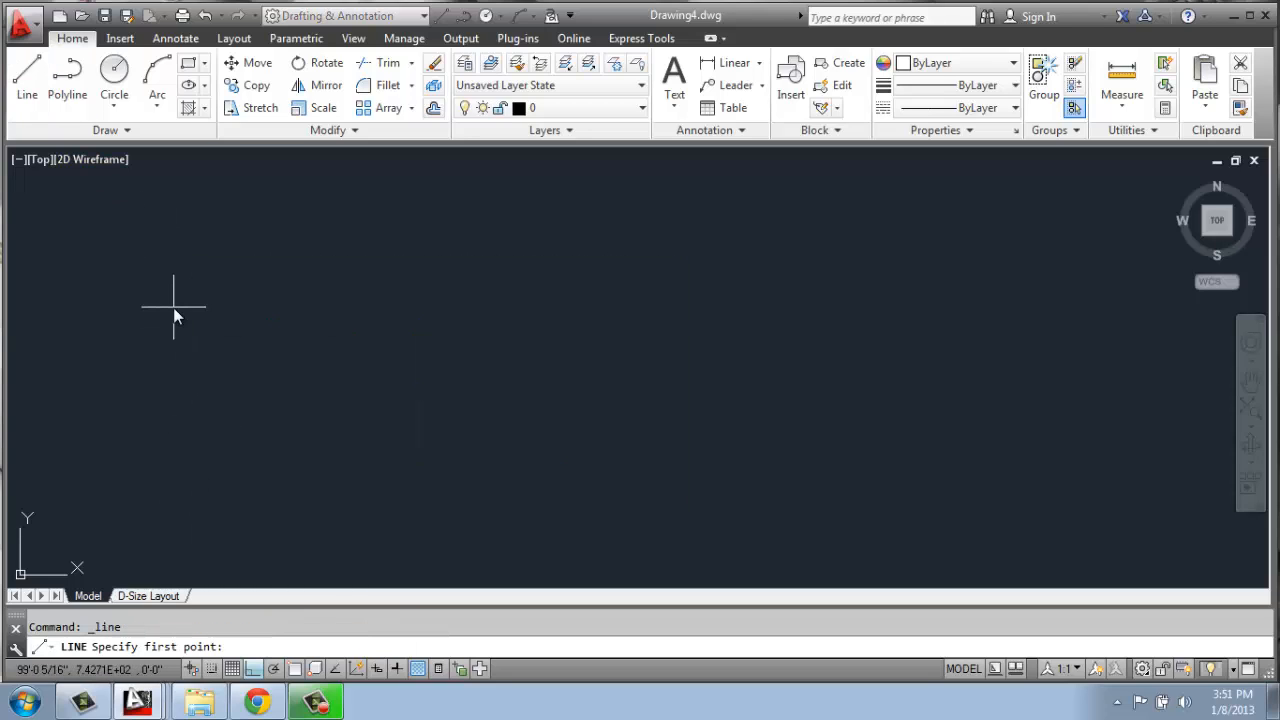
{"action": "left_click", "coordinate": [174, 307]}
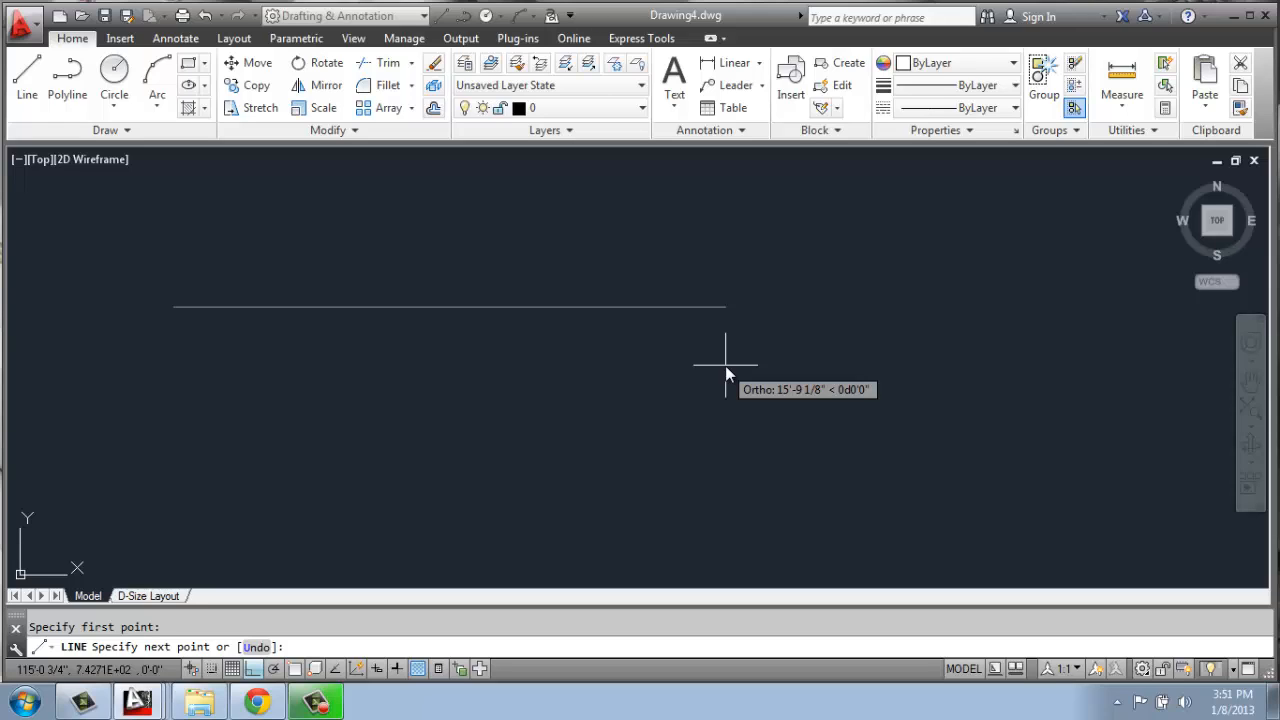
{"action": "type", "text": "10'"}
{"action": "key", "text": "Return"}
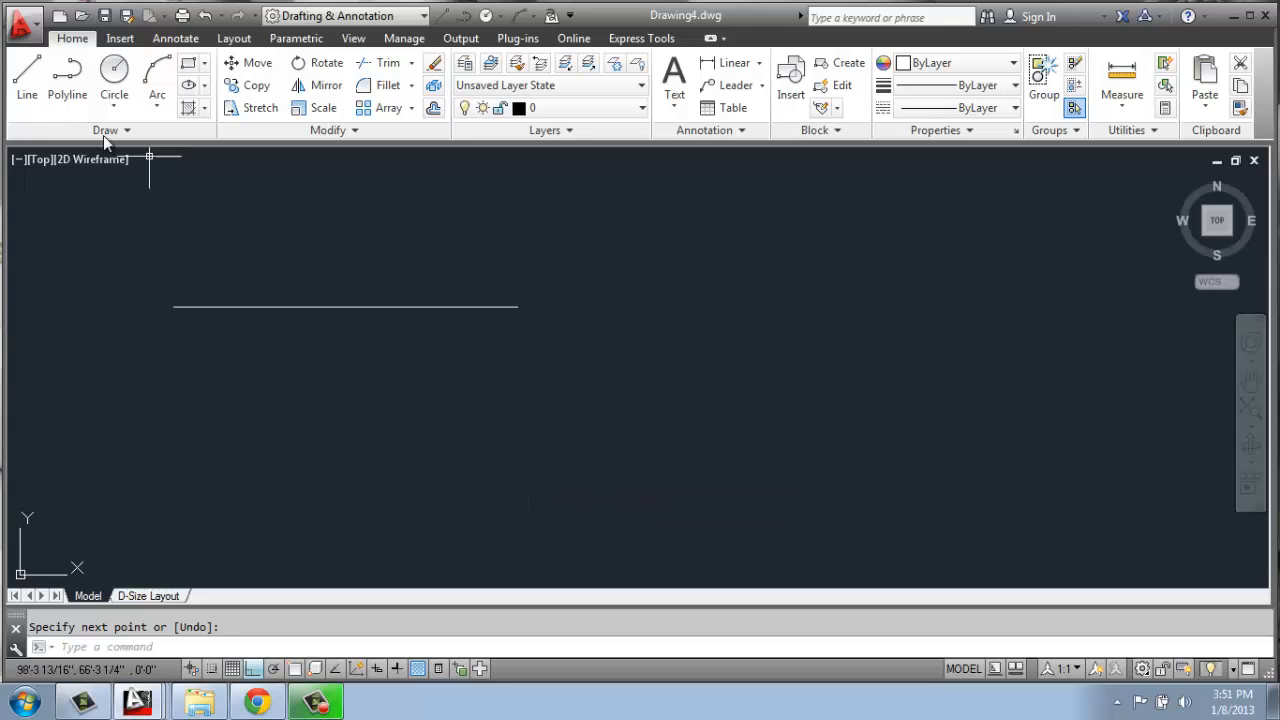
Draw a horizontal line 15' long to the right just below the 10' line.
{"action": "left_click", "coordinate": [28, 88]}
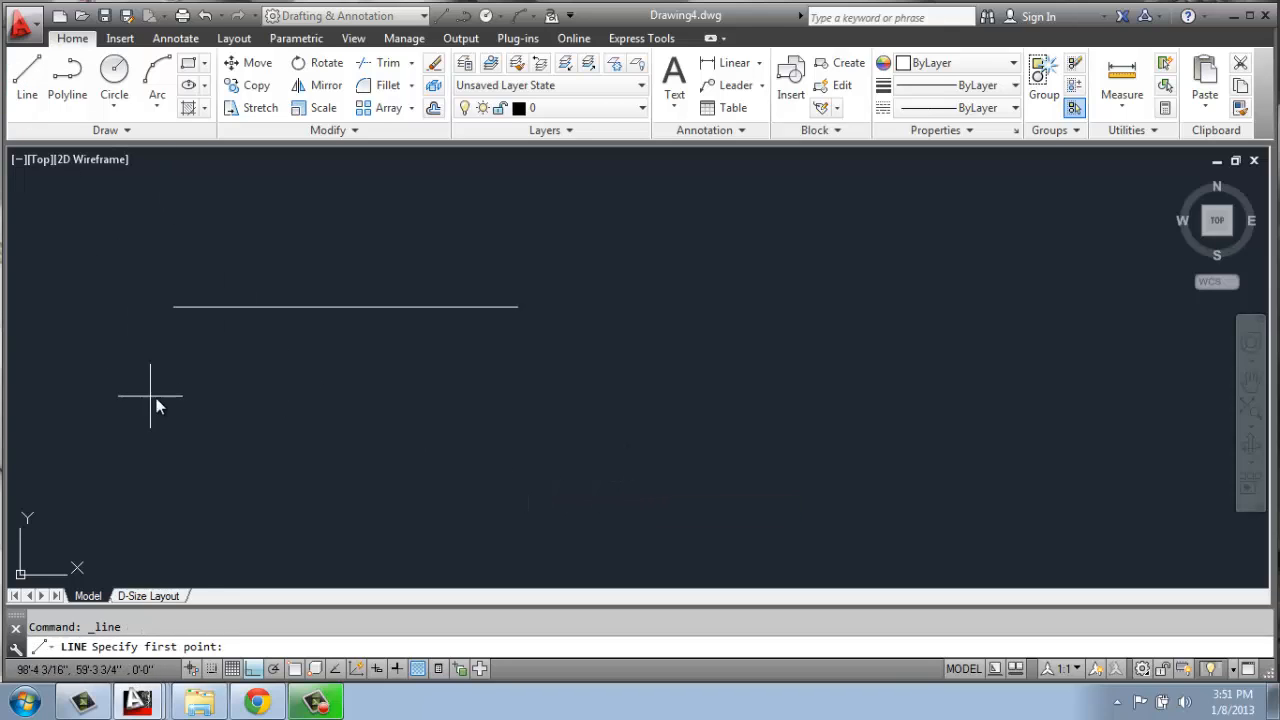
{"action": "left_click", "coordinate": [171, 374]}
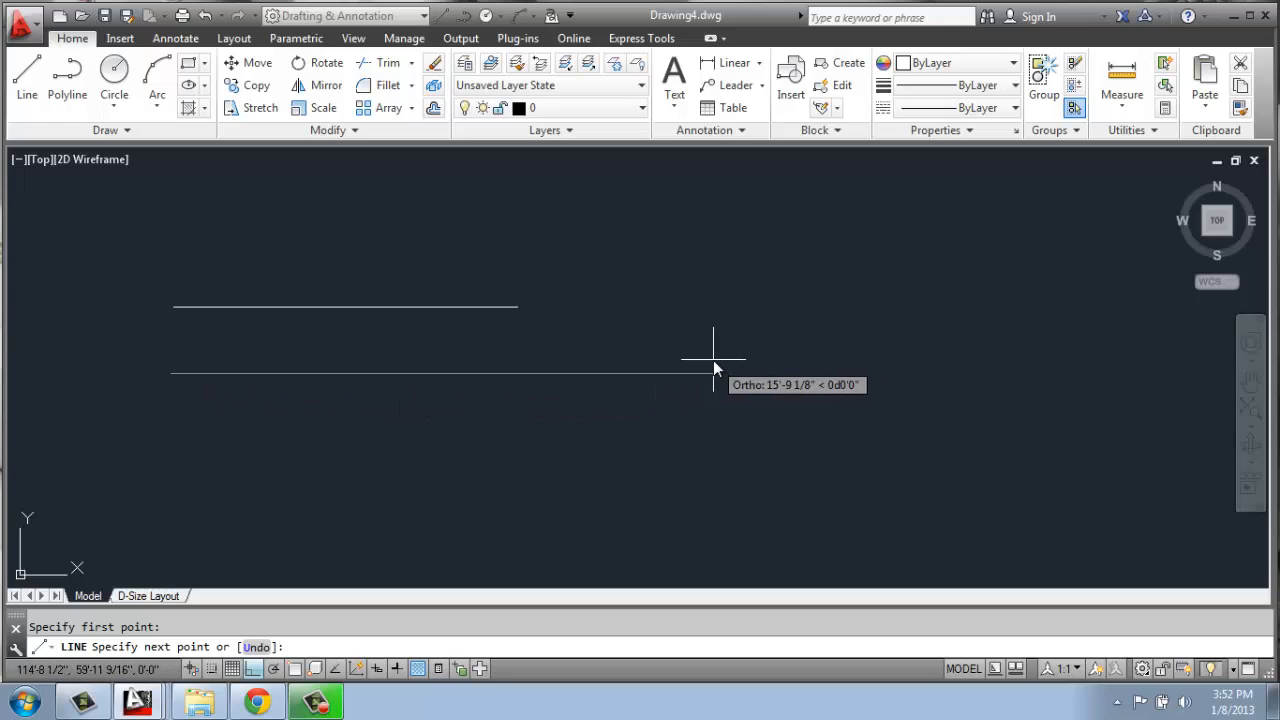
{"action": "type", "text": "15'"}
{"action": "key", "text": "Return"}
{"action": "key", "text": "Return"}
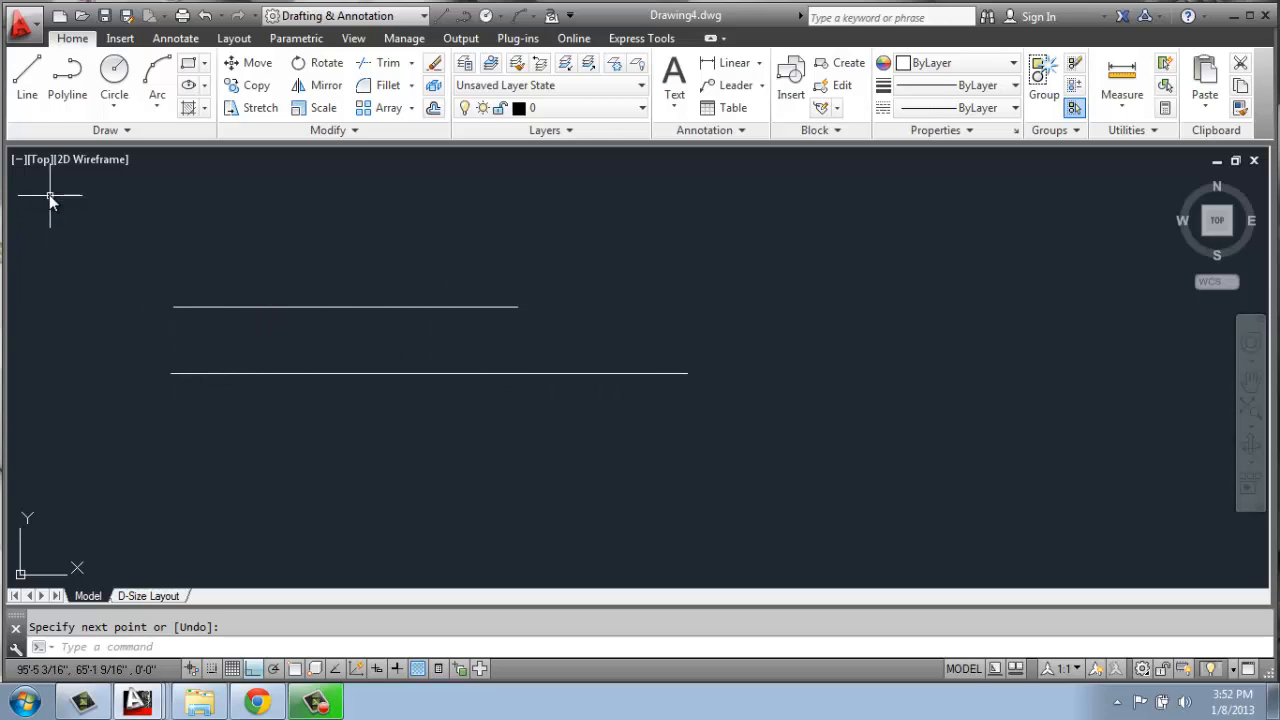
Draw a horizontal line below the 15' line, entering its length as 15'6" with the inch mark.
{"action": "left_click", "coordinate": [27, 75]}
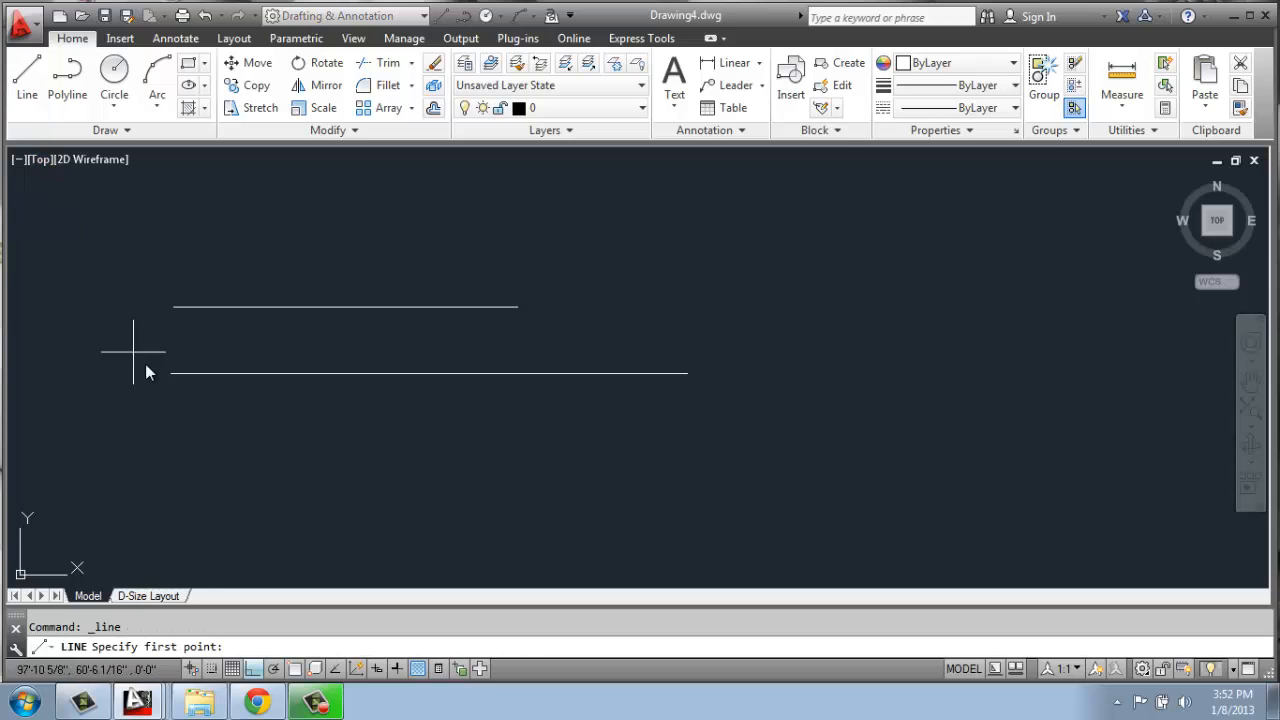
{"action": "left_click", "coordinate": [164, 460]}
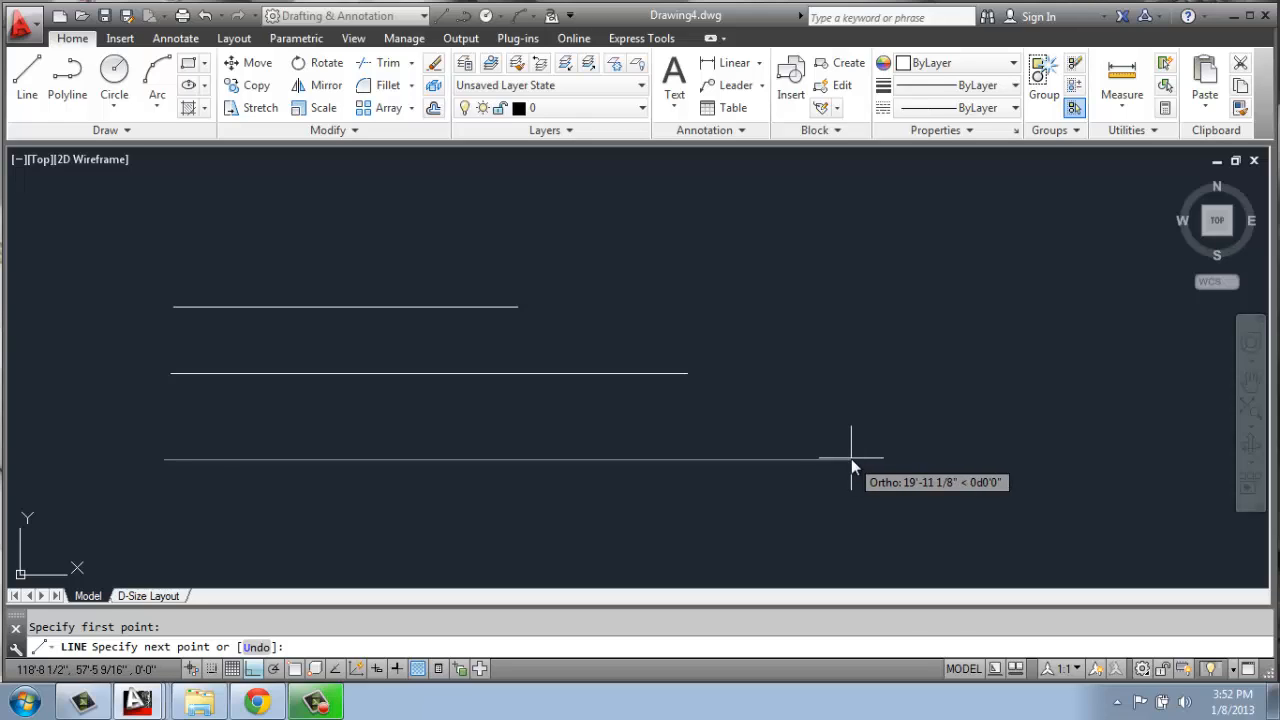
{"action": "type", "text": "15'6\""}
{"action": "key", "text": "Return"}
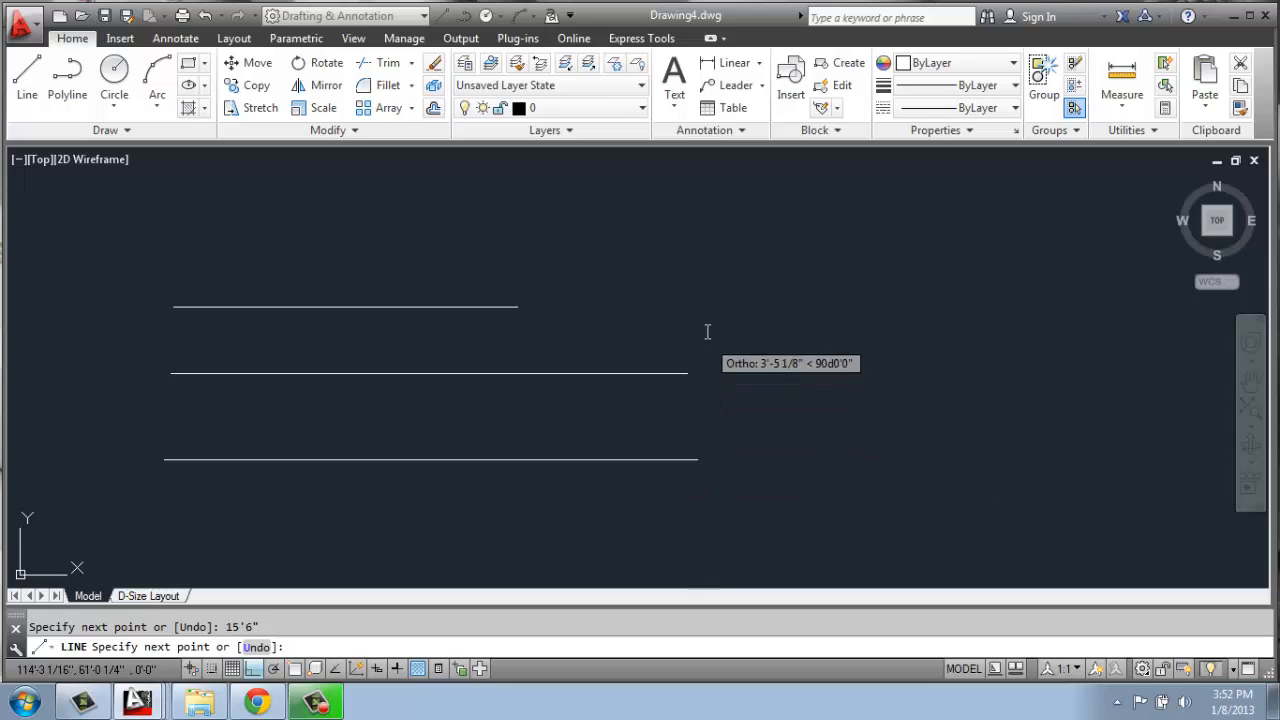
{"action": "key", "text": "Escape"}
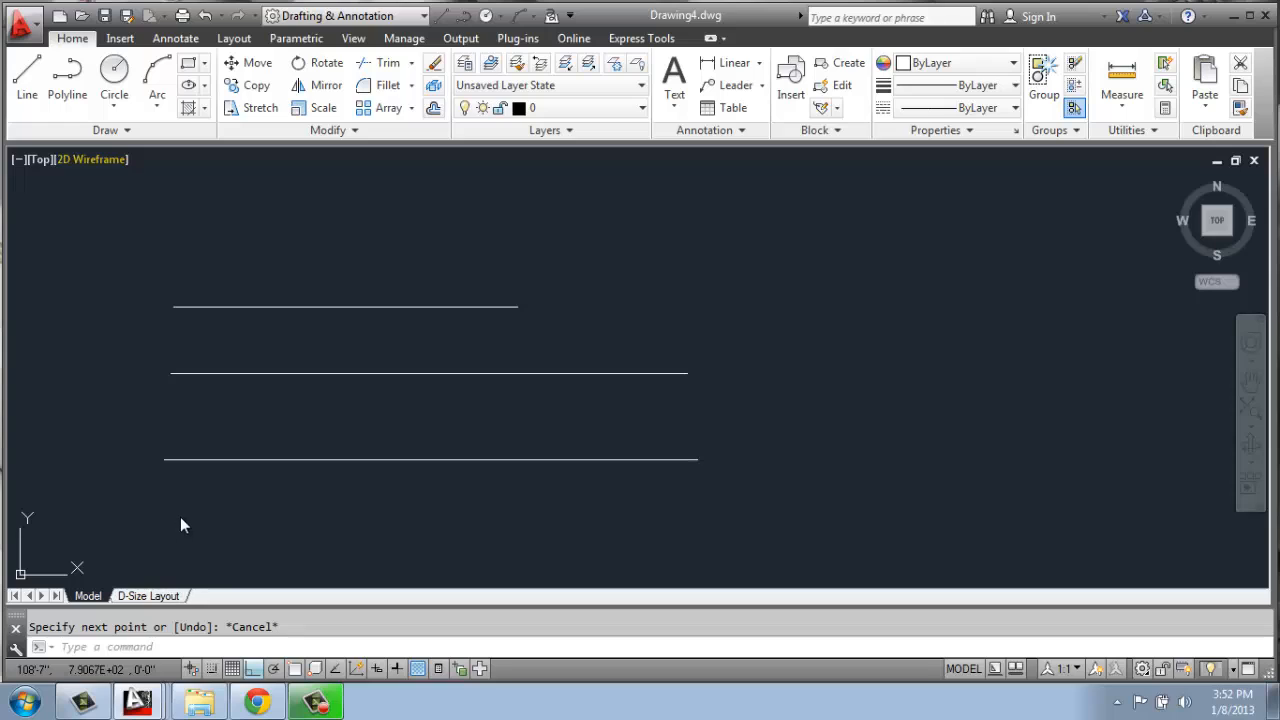
Draw a fourth horizontal line below the others, entering its length as 15'6 without the inch mark.
{"action": "left_click", "coordinate": [27, 75]}
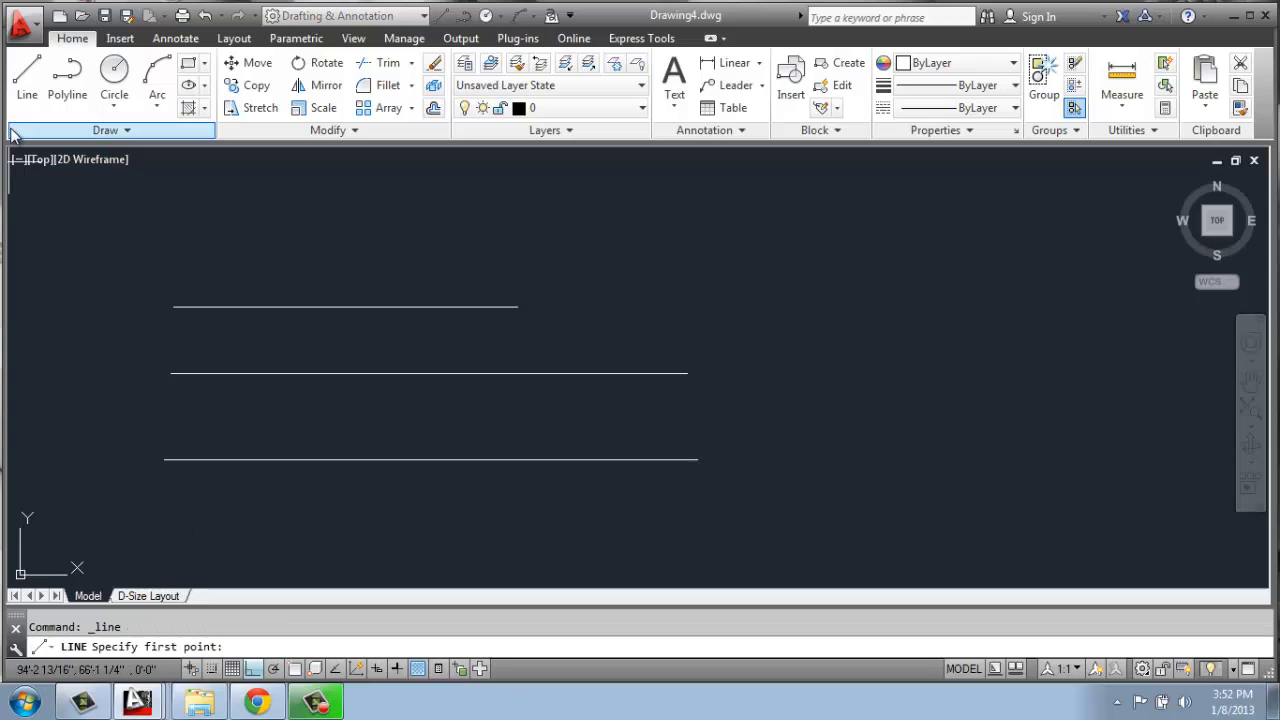
{"action": "left_click", "coordinate": [167, 518]}
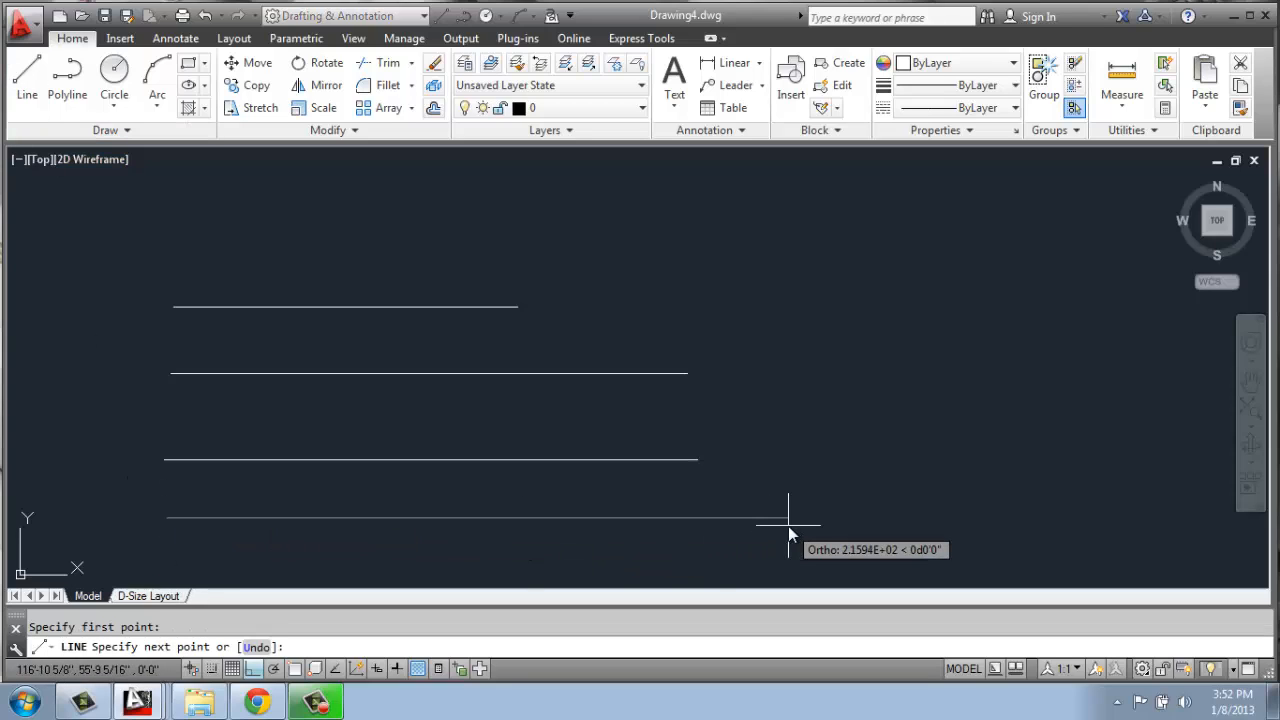
{"action": "type", "text": "15'"}
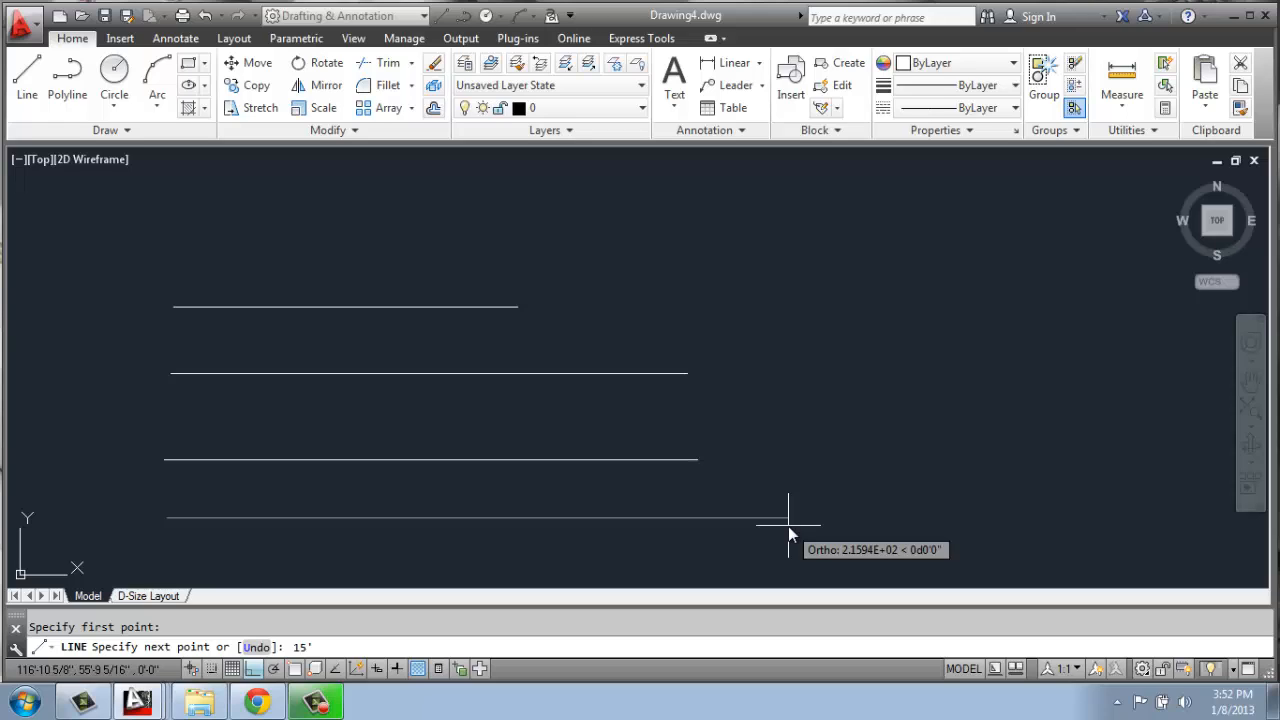
{"action": "type", "text": "6"}
{"action": "key", "text": "Return"}
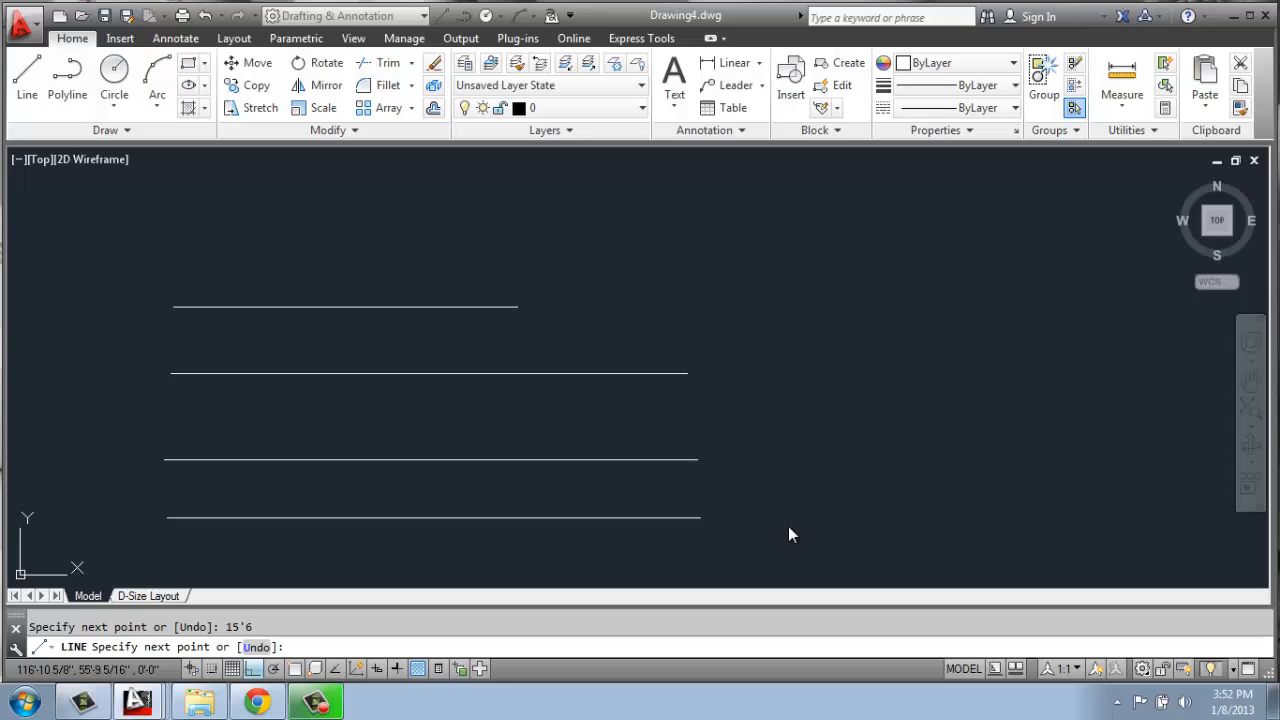
{"action": "key", "text": "Return"}
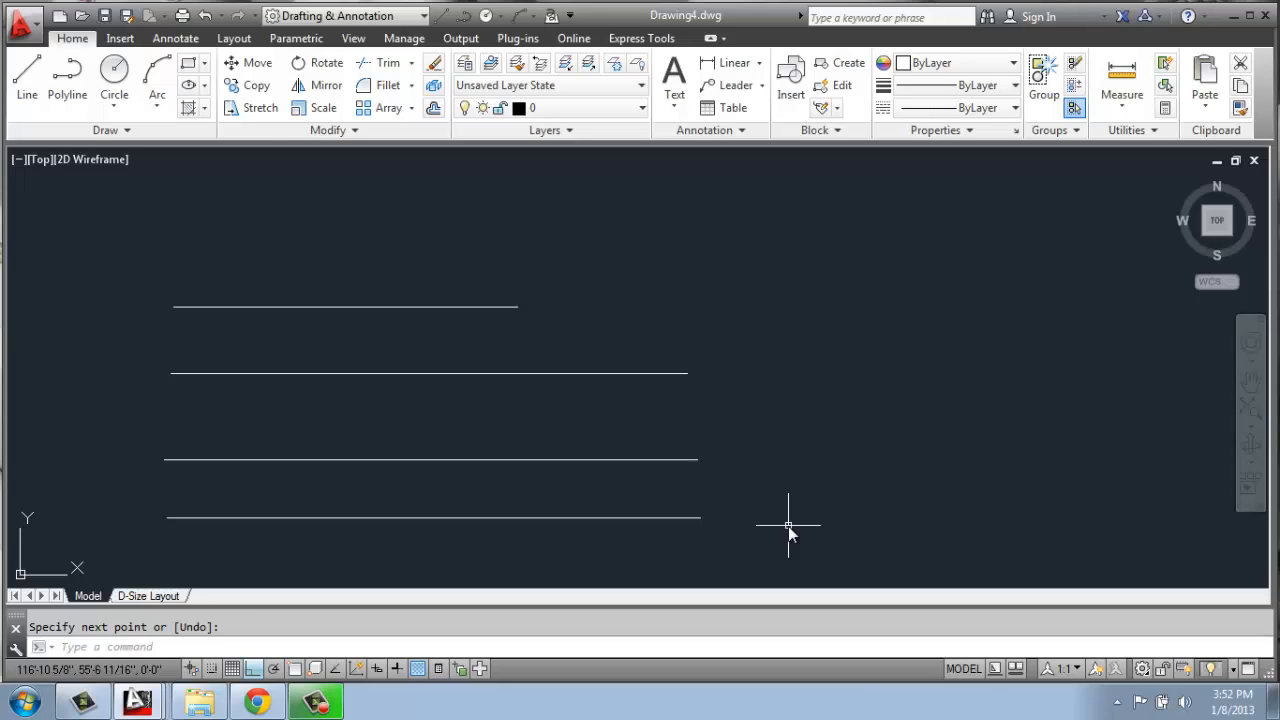
Draw a fifth horizontal line below the others, entering its length with decimal inches as 15'6.5.
{"action": "middle_click_drag", "start_coordinate": [540, 430], "coordinate": [538, 294]}
{"action": "left_click", "coordinate": [27, 80]}
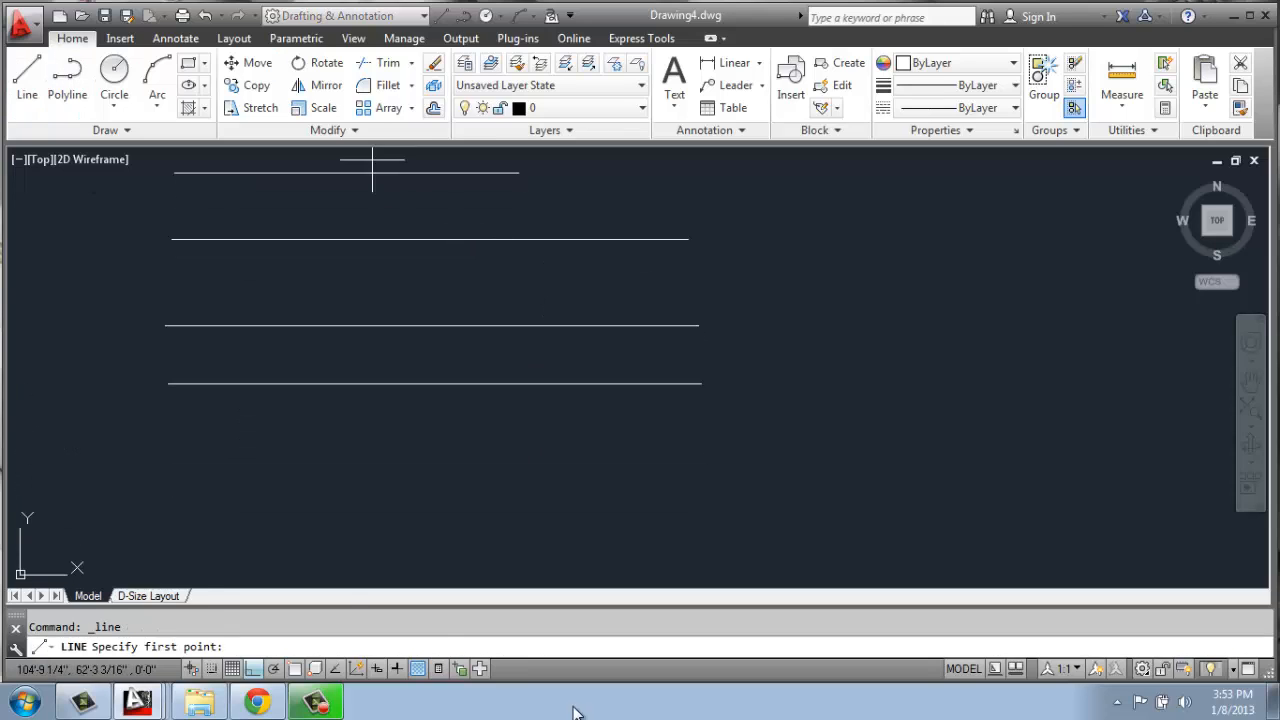
{"action": "left_click", "coordinate": [170, 455]}
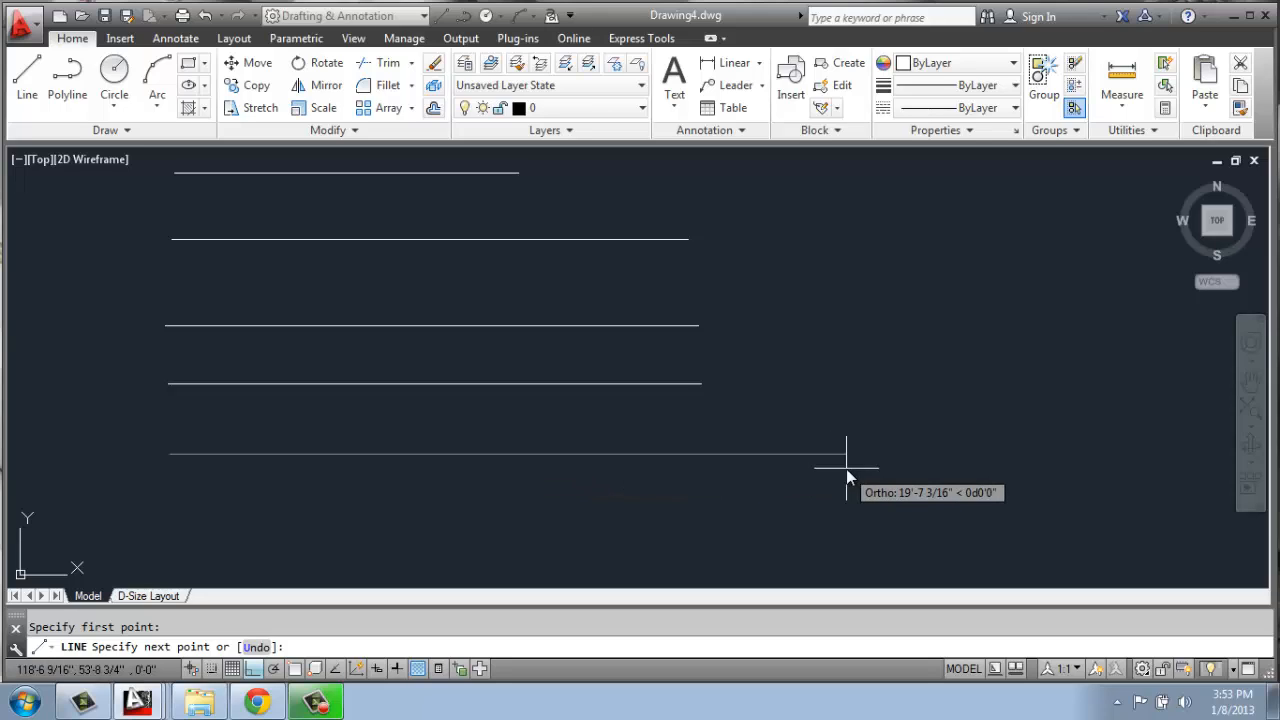
{"action": "type", "text": "15'6"}
{"action": "type", "text": ".5"}
{"action": "key", "text": "Return"}
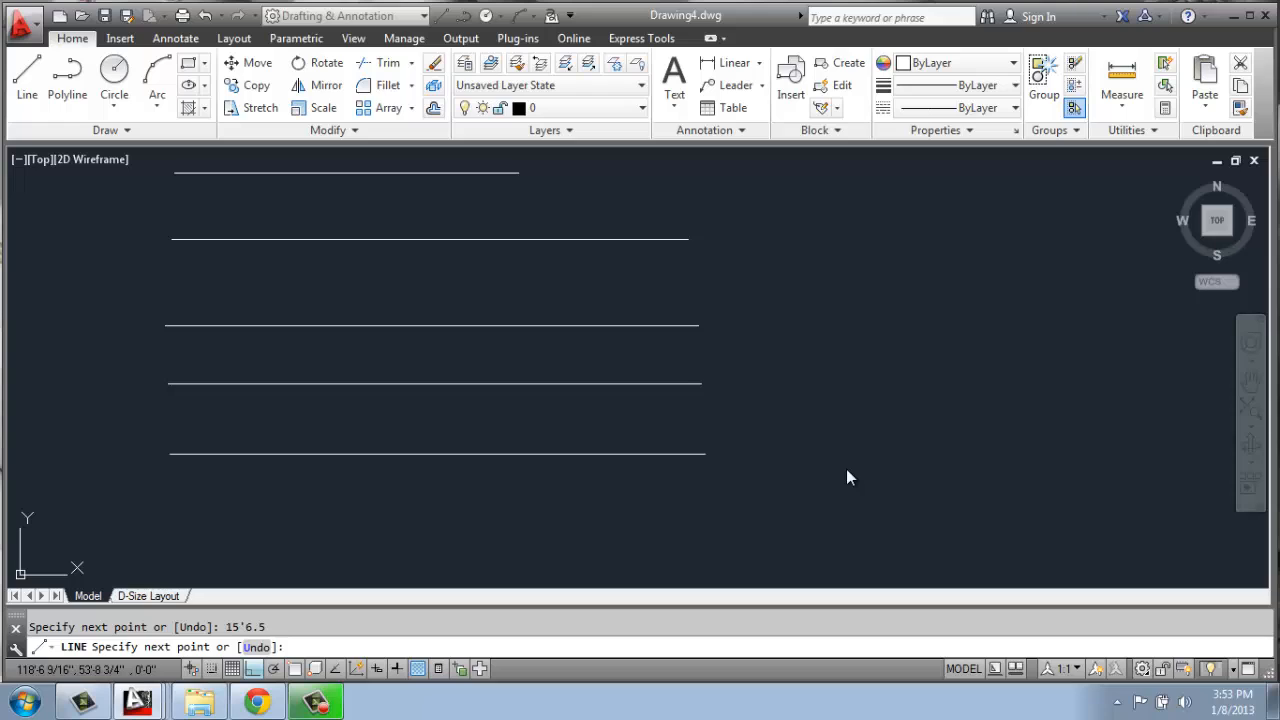
{"action": "key", "text": "Return"}
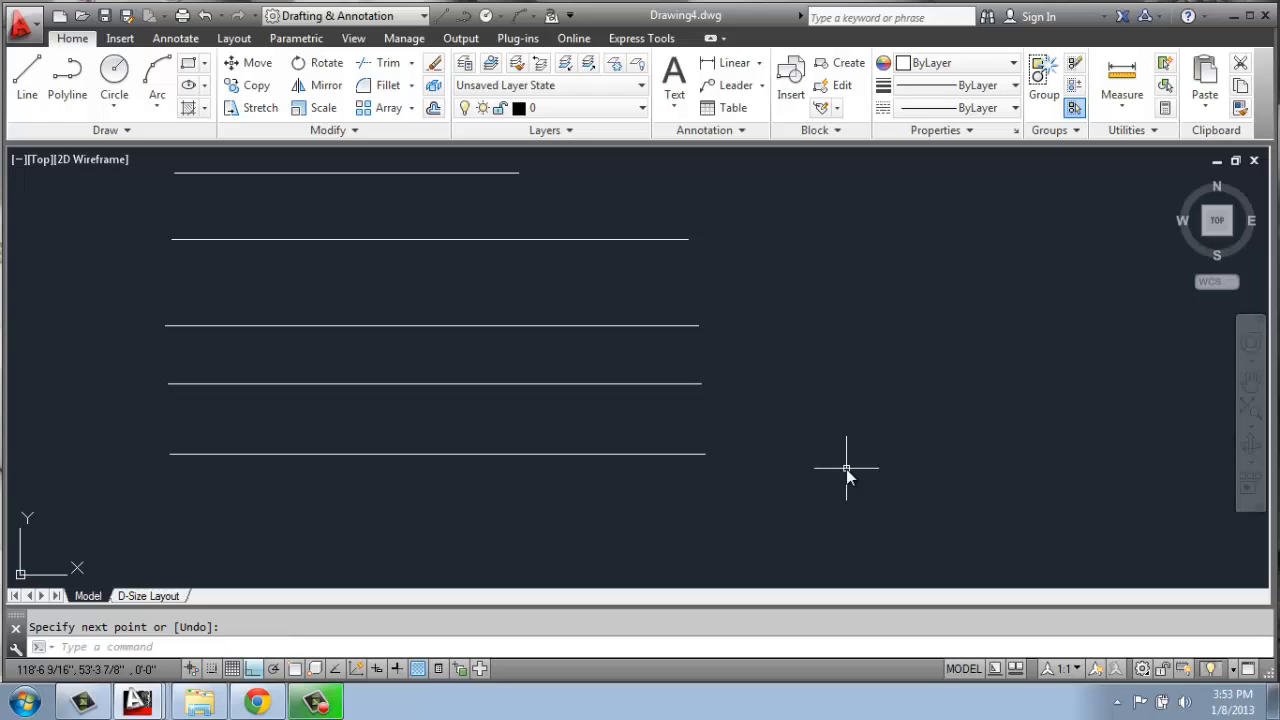
Draw a sixth horizontal line below the others, entering its length with fractional inches as 15'6-1/2.
{"action": "key", "text": "Return"}
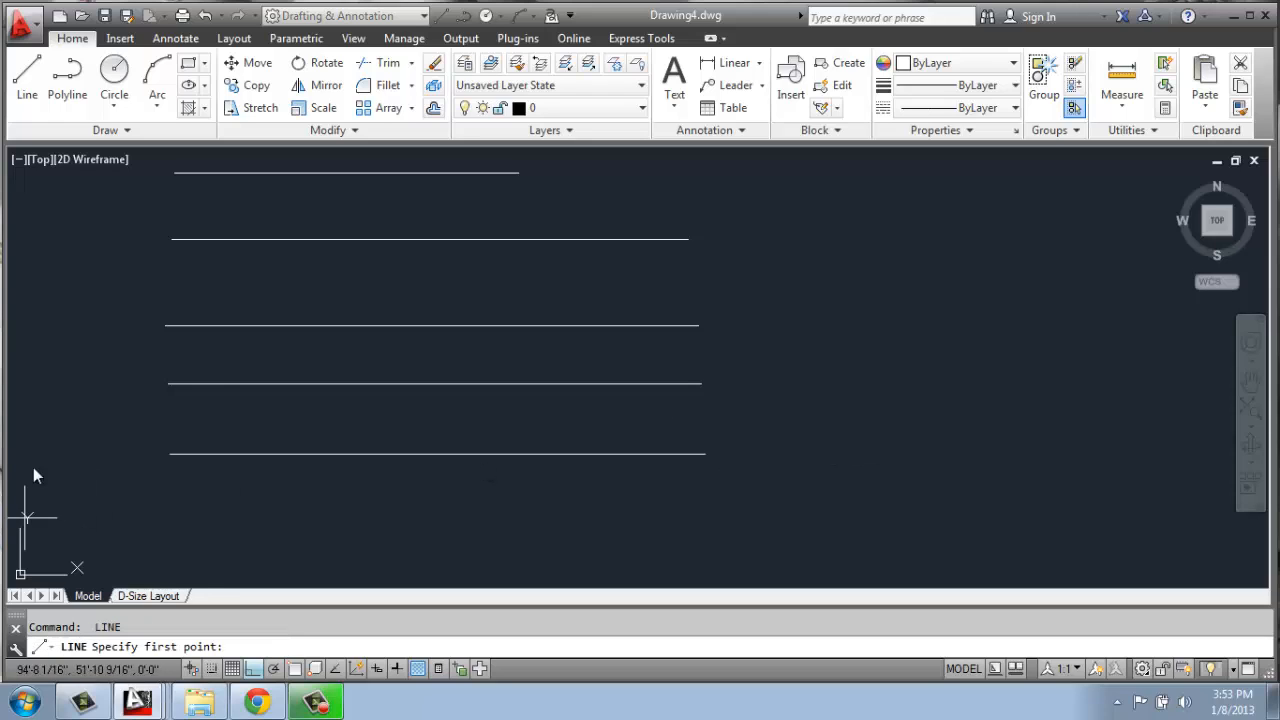
{"action": "left_click", "coordinate": [179, 524]}
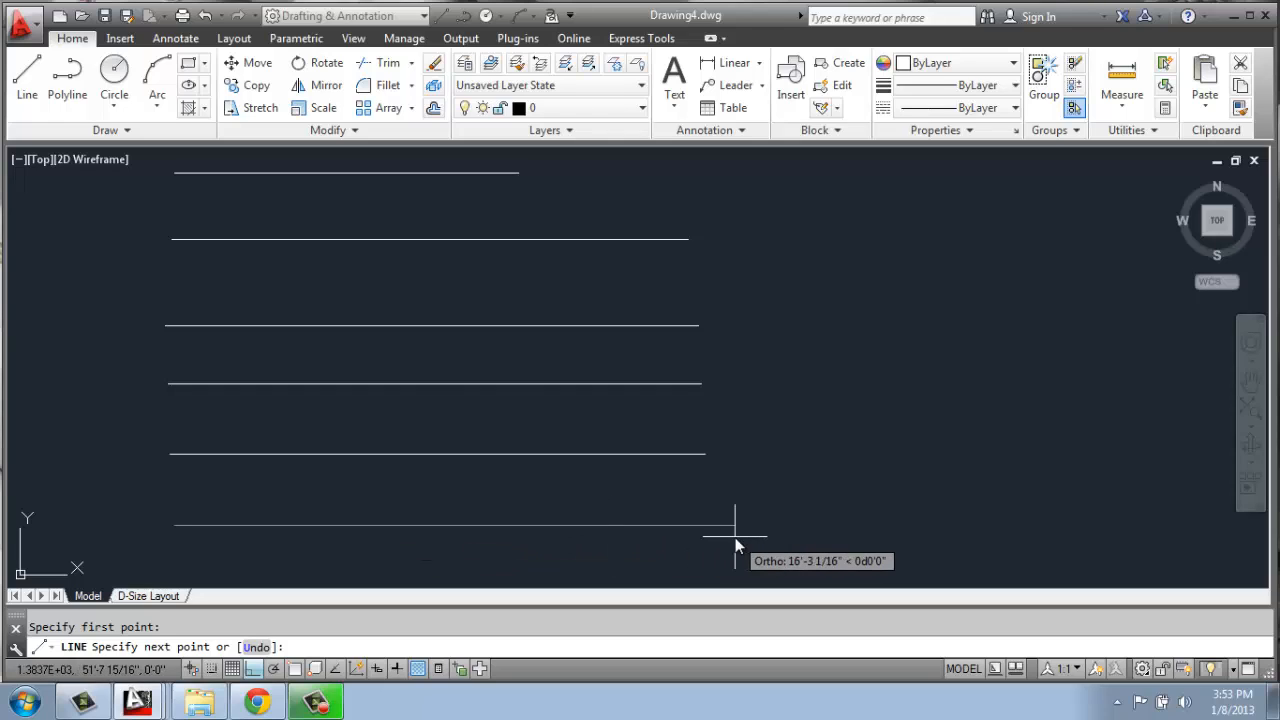
{"action": "type", "text": "15'6-1/2"}
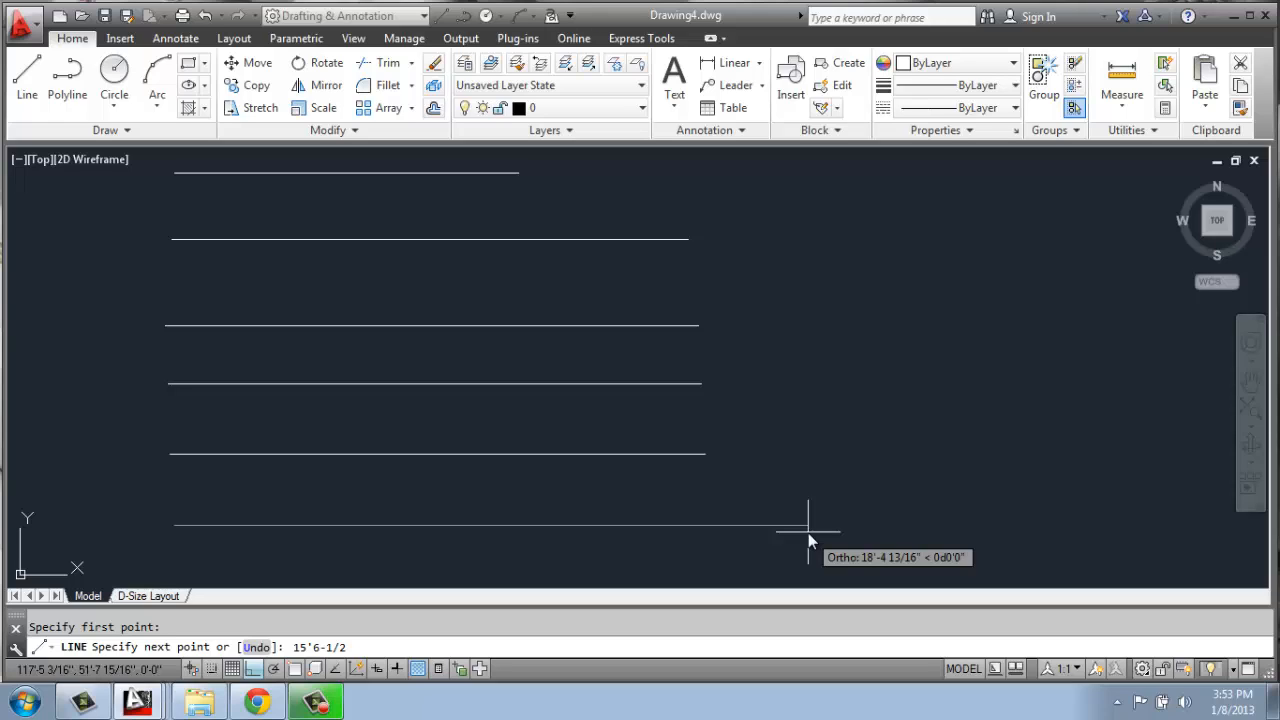
{"action": "key", "text": "Return"}
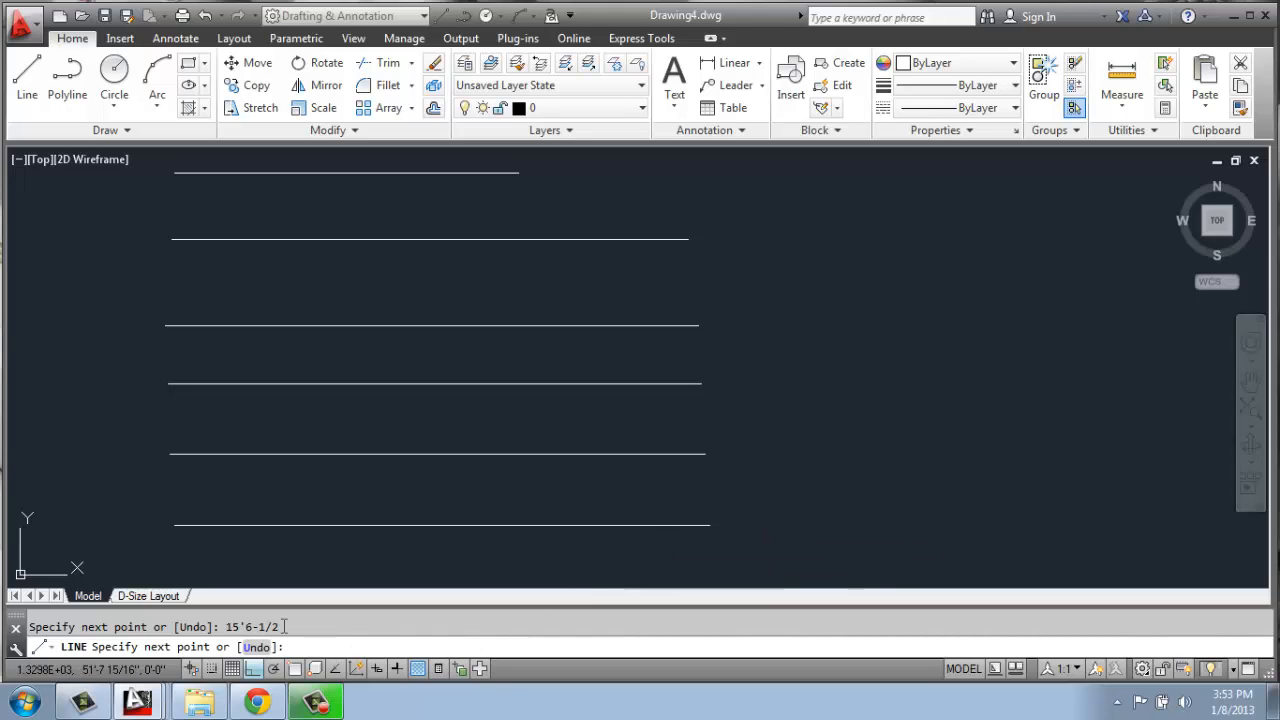
{"action": "key", "text": "Return"}
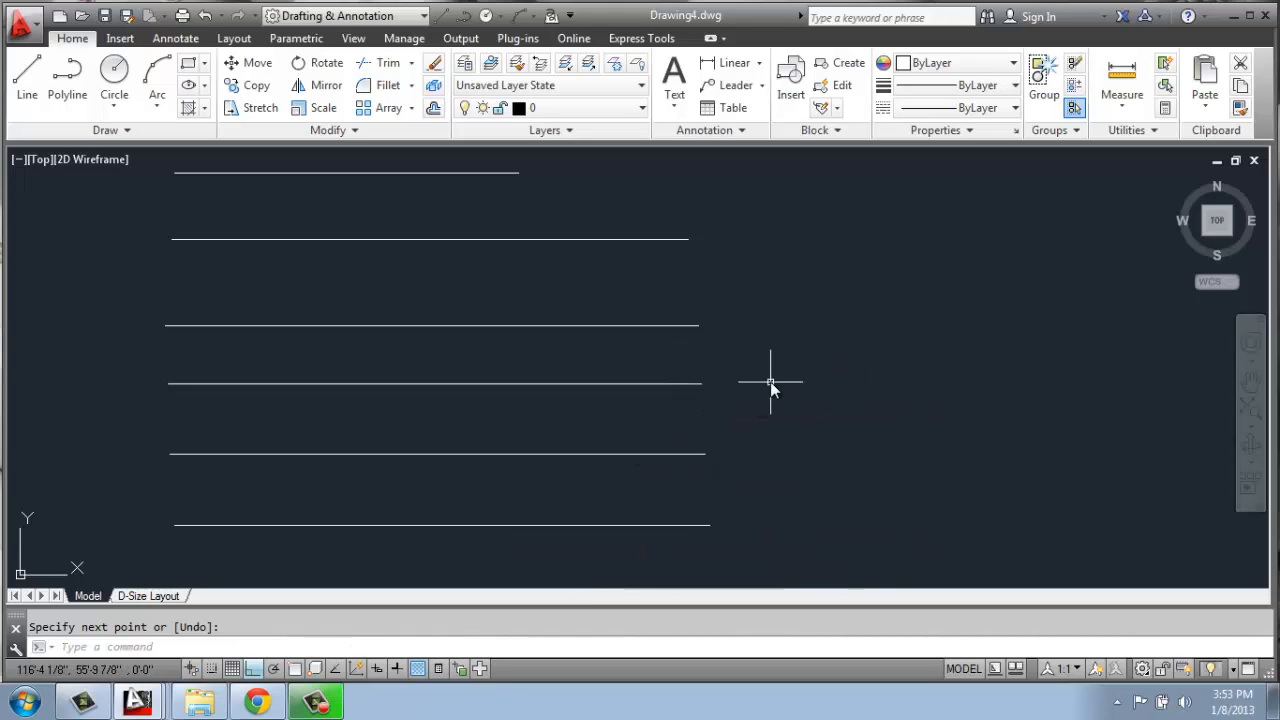
{"action": "scroll", "coordinate": [757, 386], "scroll_direction": "down", "scroll_amount": 2}
{"action": "middle_click_drag", "start_coordinate": [757, 386], "coordinate": [640, 366]}
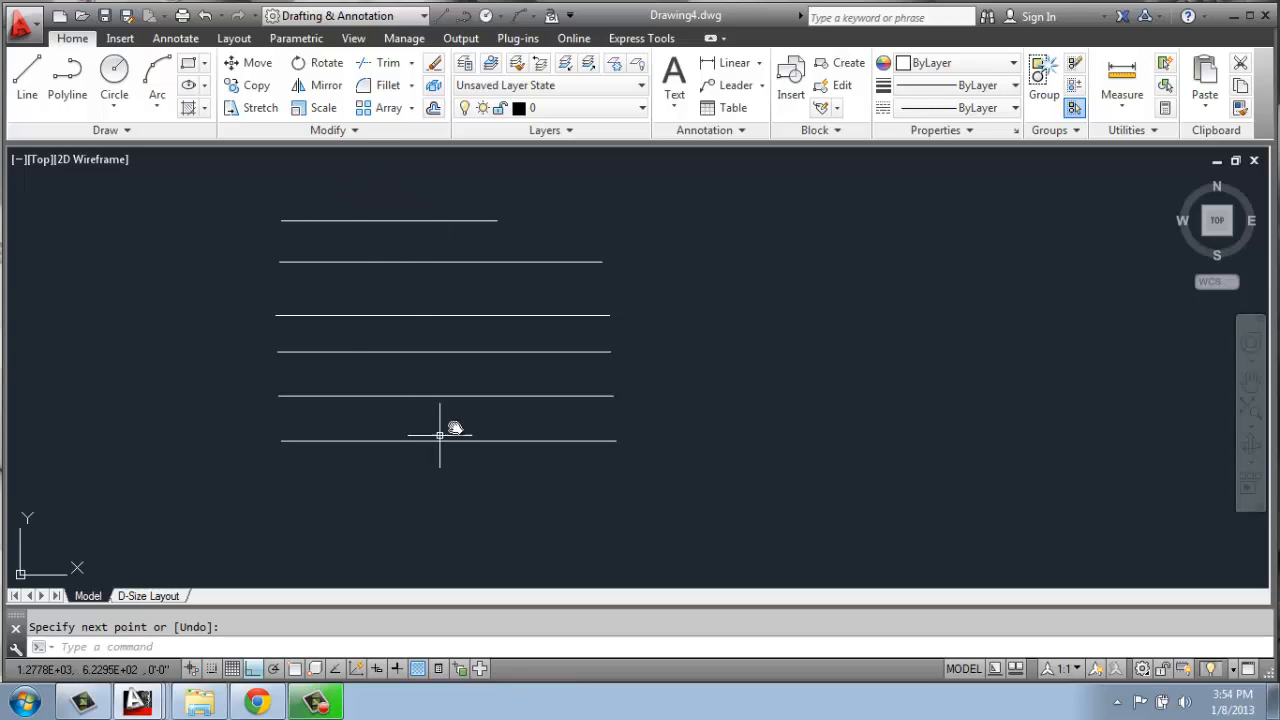
{"action": "middle_click_drag", "start_coordinate": [677, 260], "coordinate": [654, 300]}
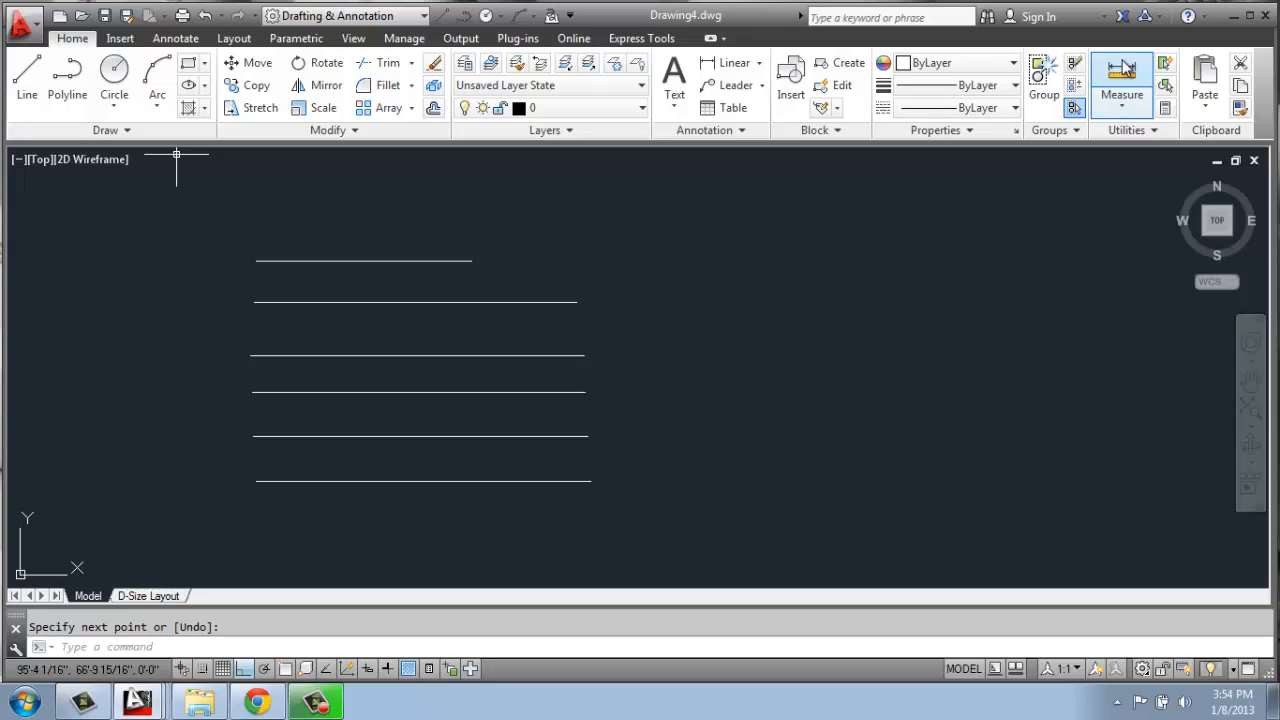
Turn on object snap and measure the length of the lowest horizontal line from its left endpoint to its right endpoint.
{"action": "left_click", "coordinate": [1122, 104]}
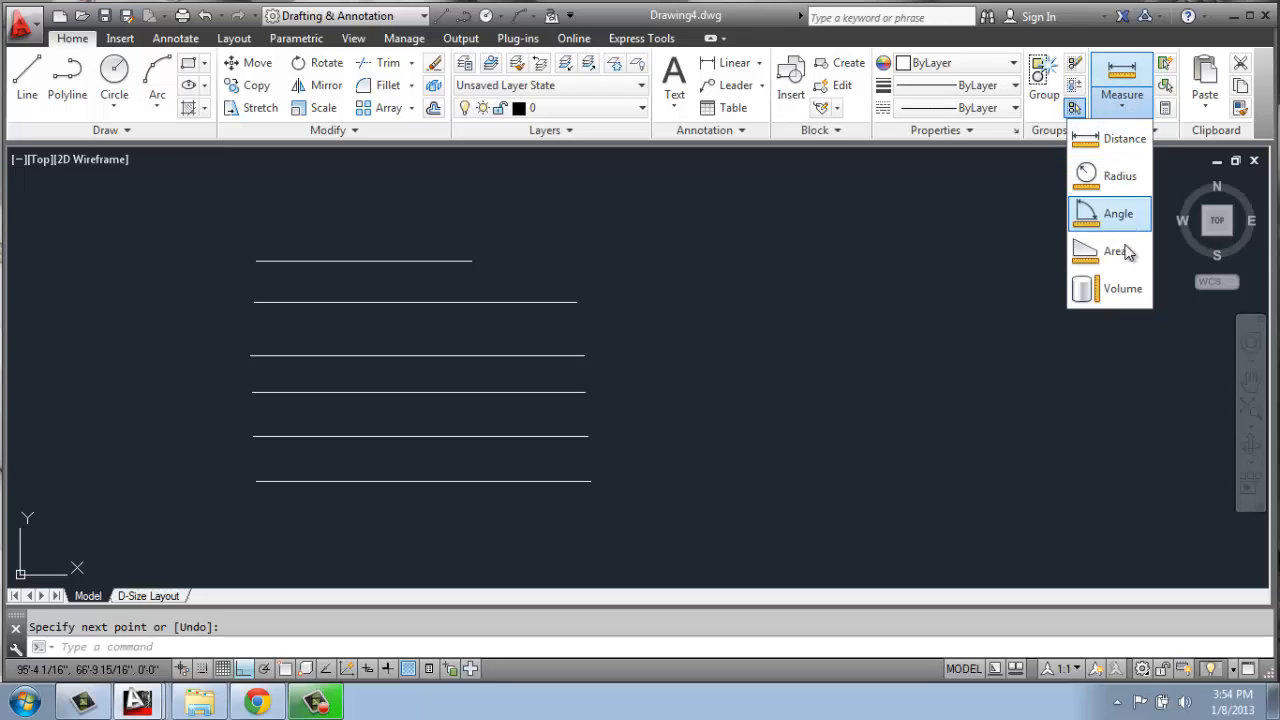
{"action": "left_click", "coordinate": [1120, 145]}
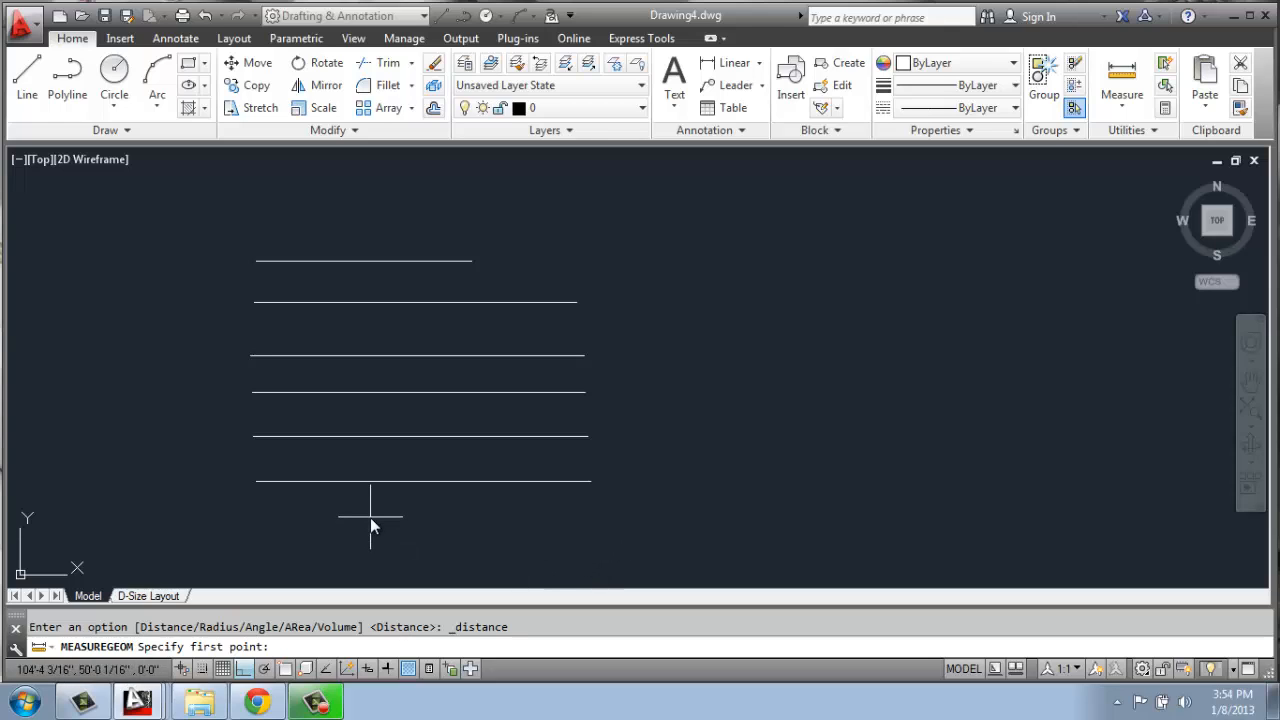
{"action": "scroll", "coordinate": [374, 517], "scroll_direction": "up", "scroll_amount": 2}
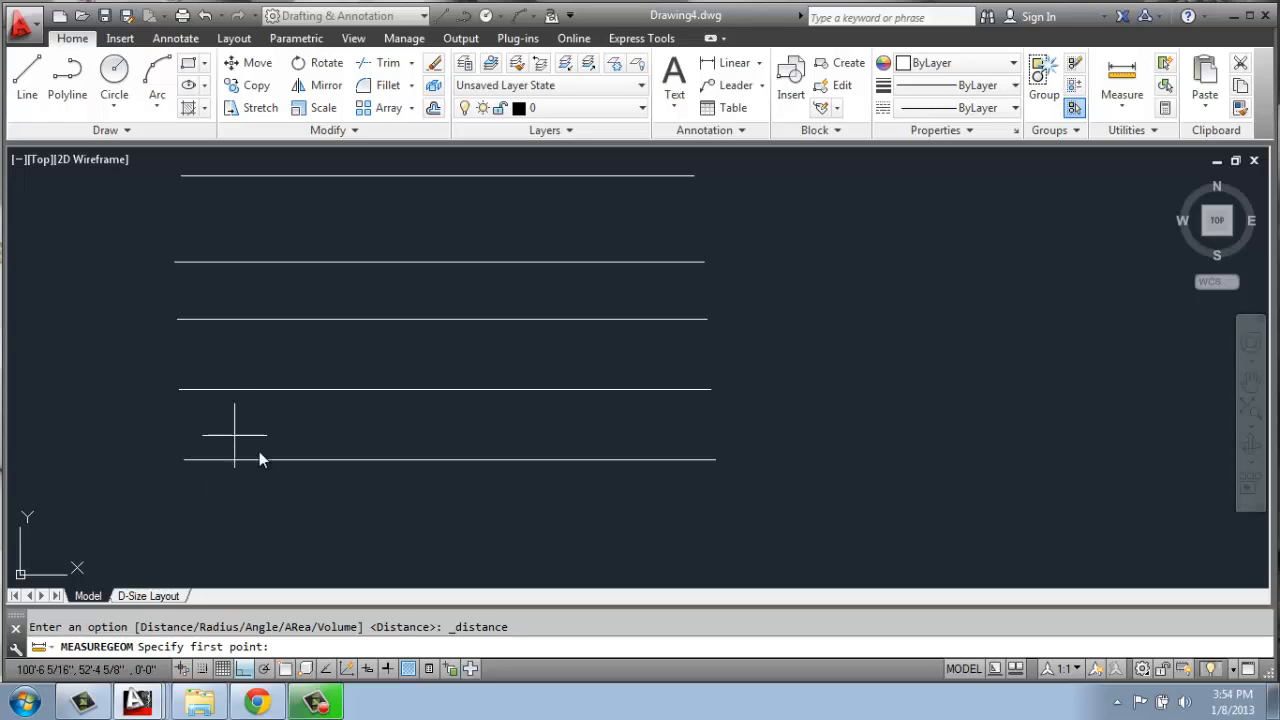
{"action": "left_click", "coordinate": [284, 669]}
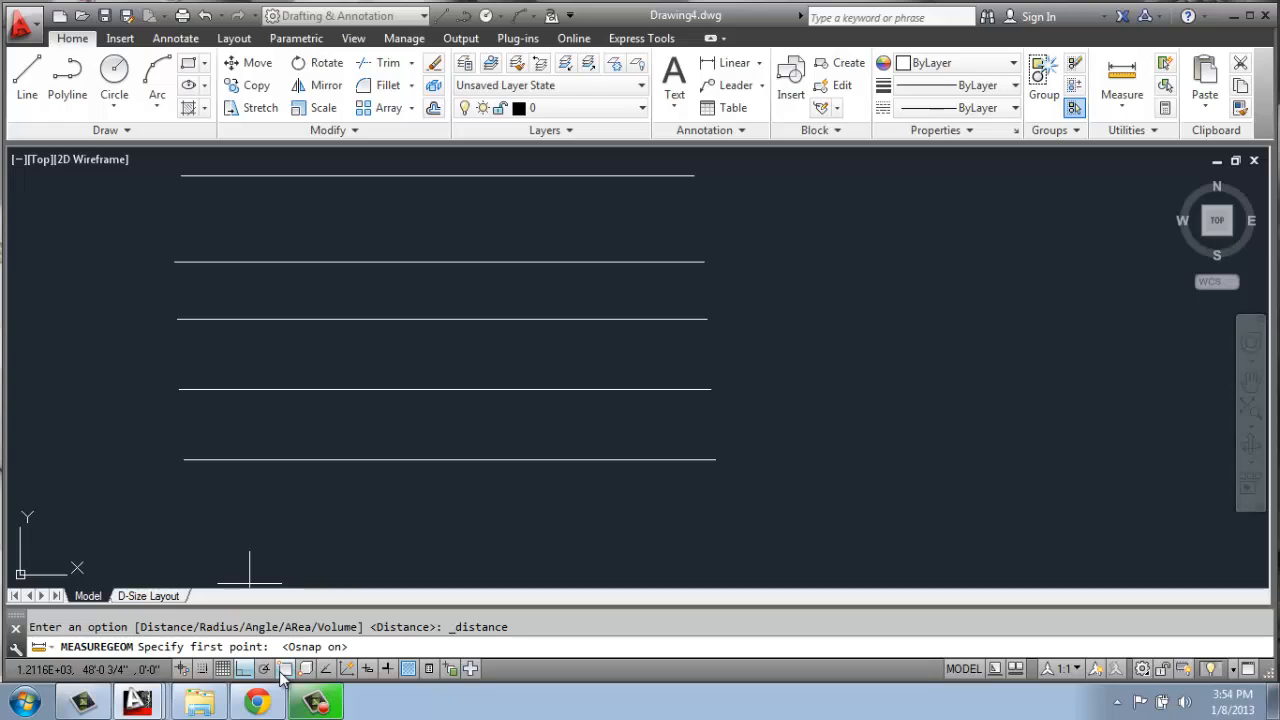
{"action": "left_click", "coordinate": [185, 459]}
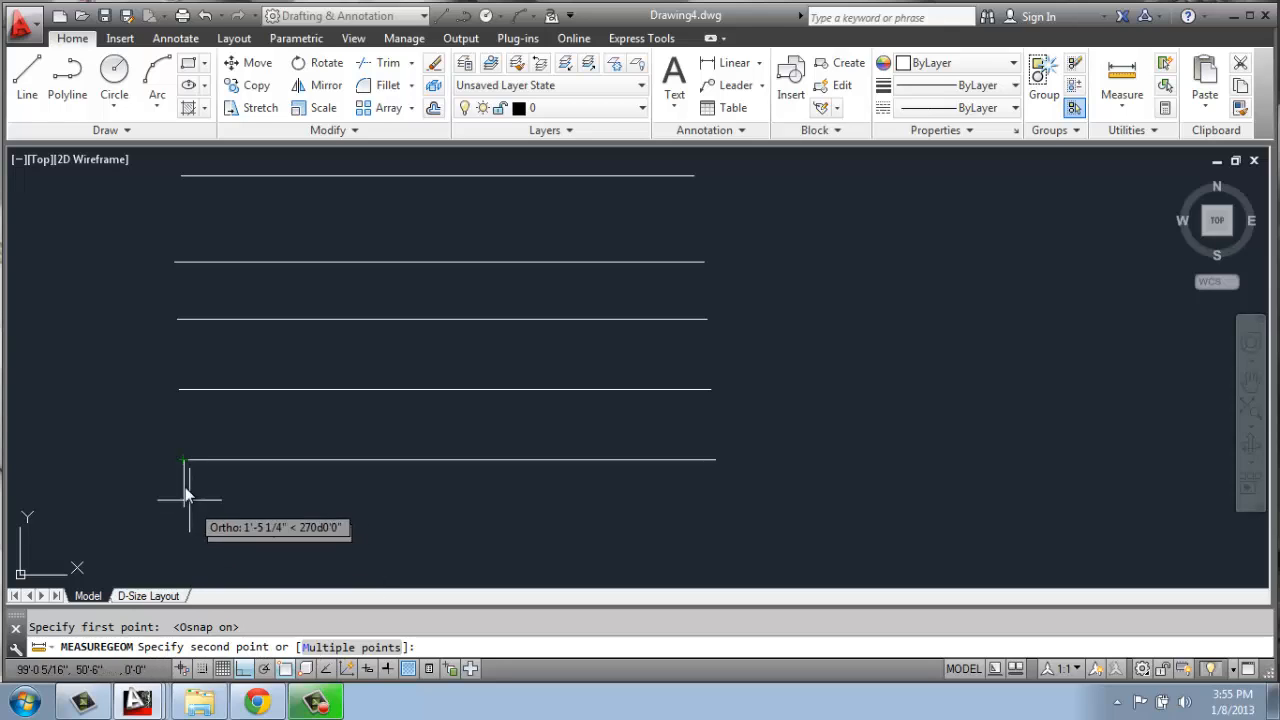
{"action": "left_click", "coordinate": [714, 460]}
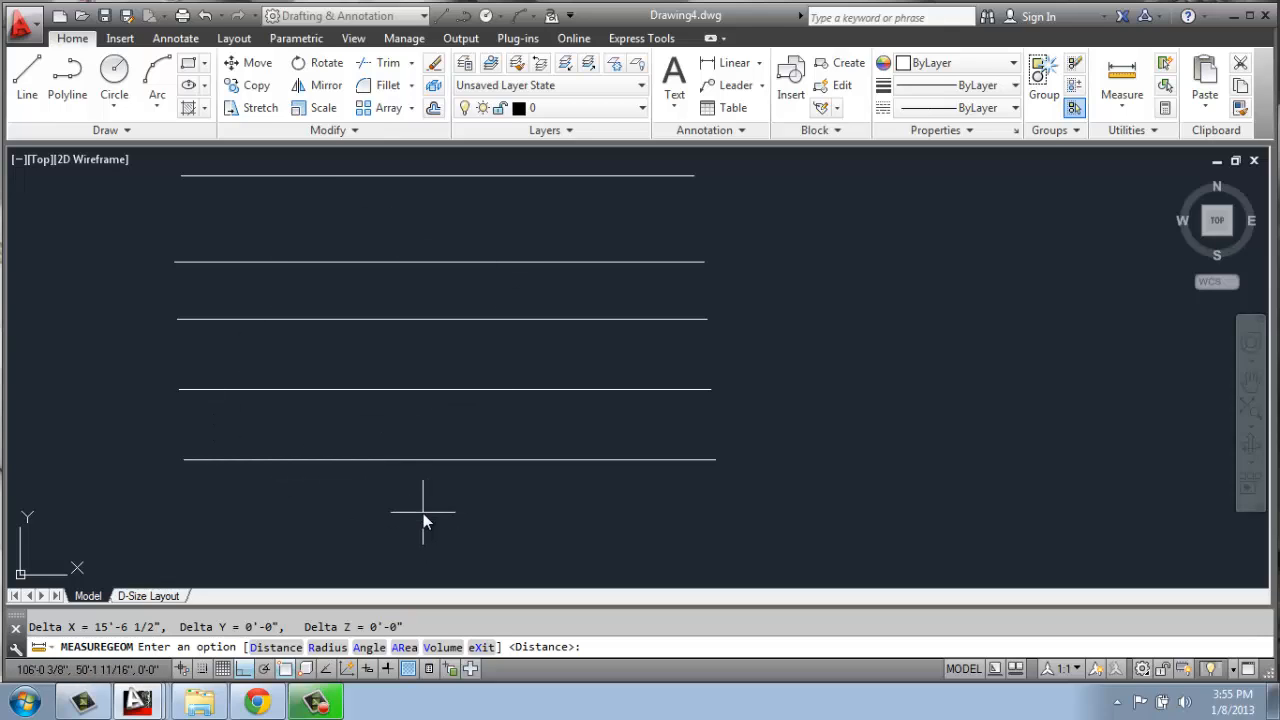
{"action": "scroll", "coordinate": [424, 513], "scroll_direction": "down", "scroll_amount": 1}
{"action": "middle_click_drag", "start_coordinate": [669, 497], "coordinate": [597, 469]}
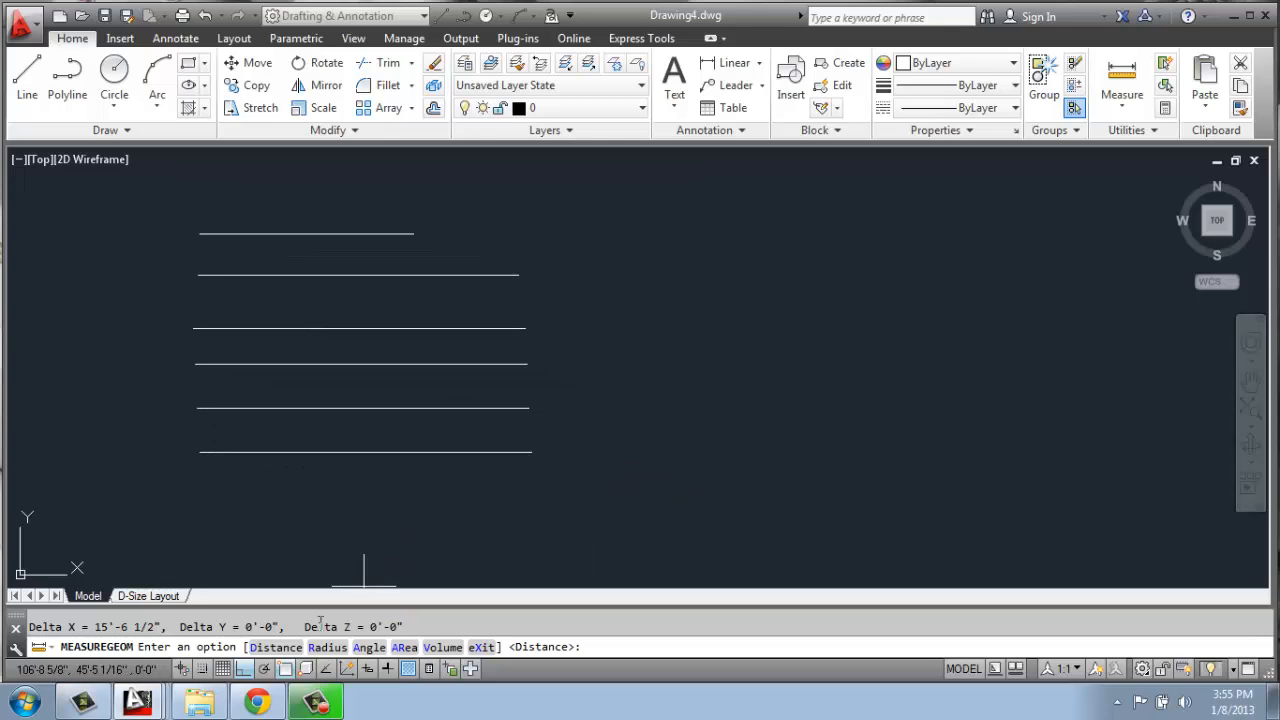